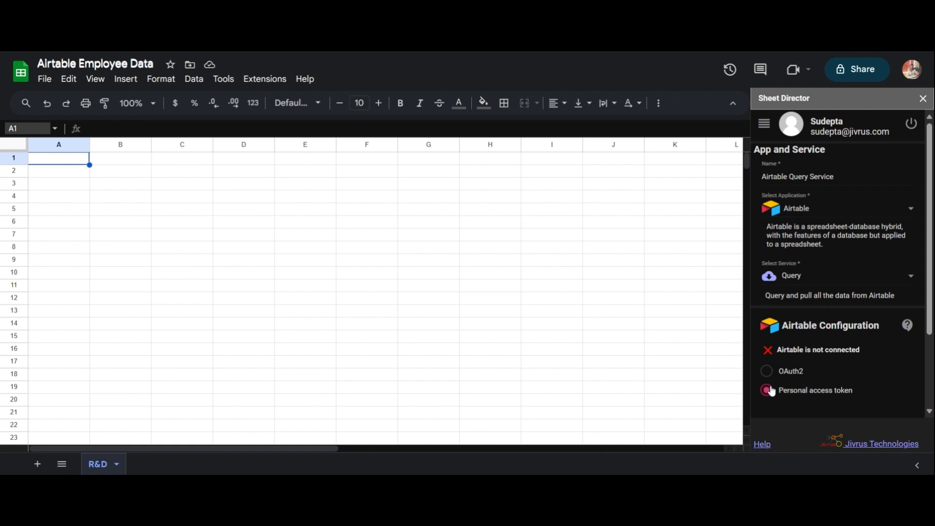
Step: Paste the personal access token into the Airtable configuration and connect to Airtable
scroll(772, 392, "down", 2)
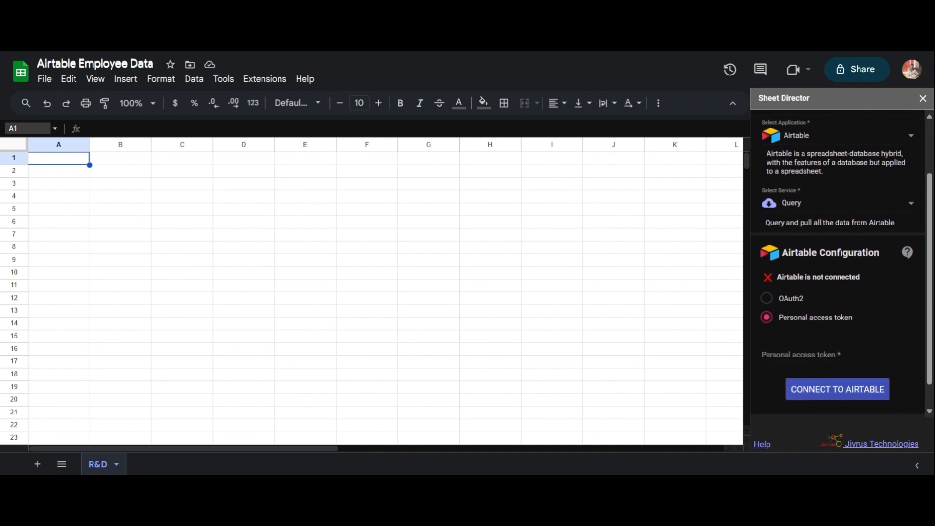
left_click(779, 351)
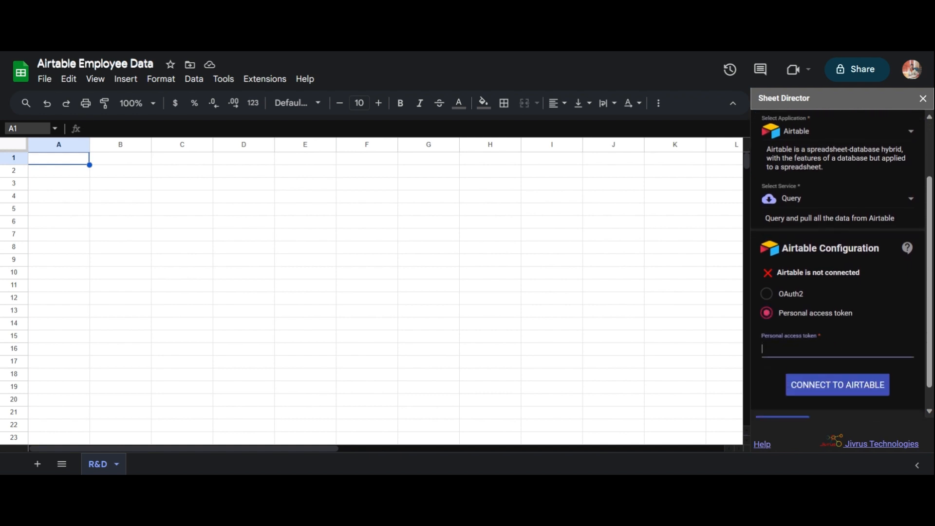
key("ctrl+v")
left_click(812, 387)
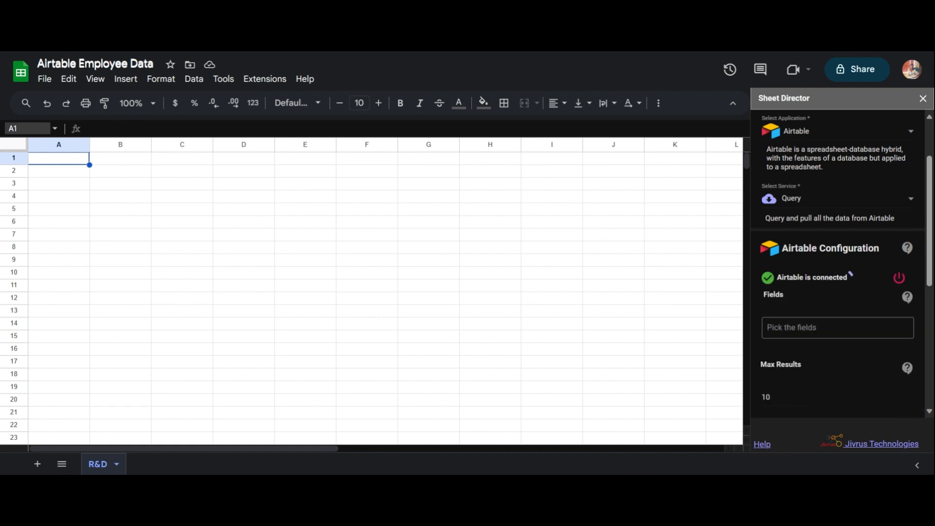
Step: Select the Employee Directory base and its R&D table as the source of the Airtable query
scroll(813, 388, "up", 2)
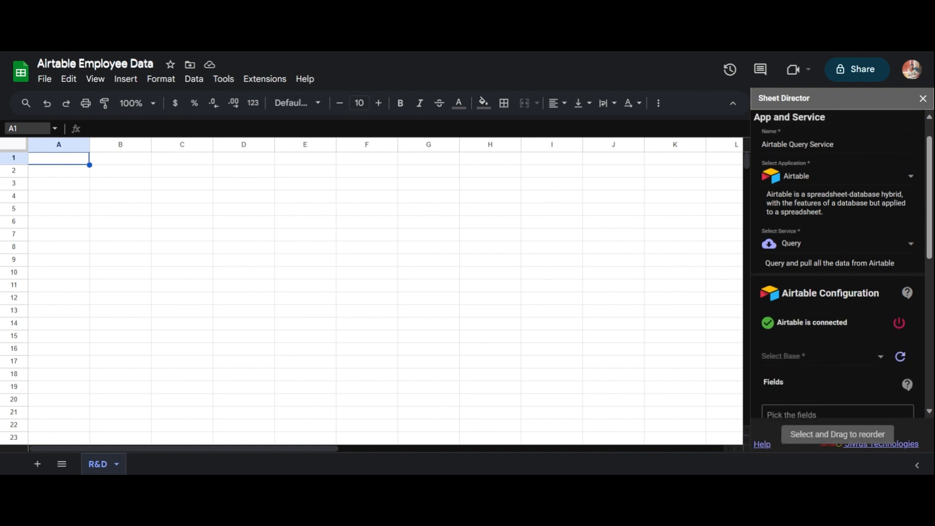
left_click(813, 388)
left_click(813, 388)
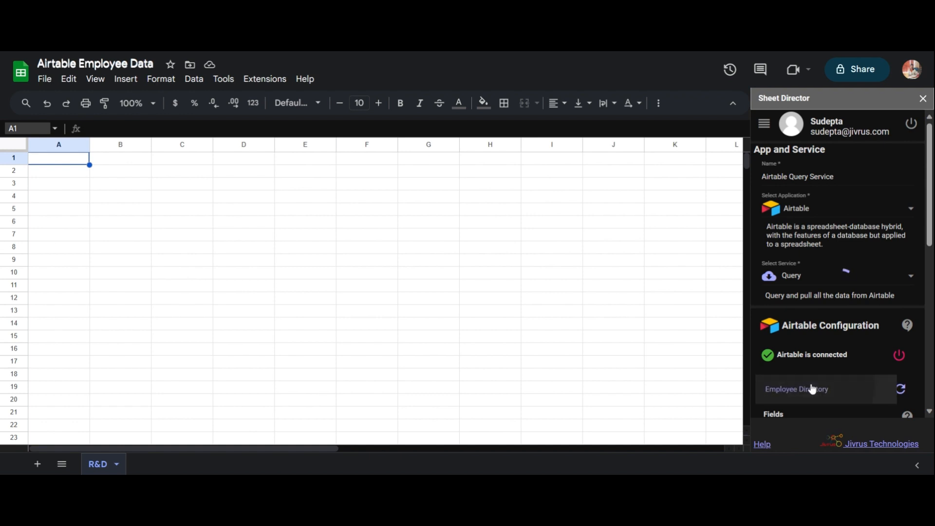
scroll(813, 387, "down", 3)
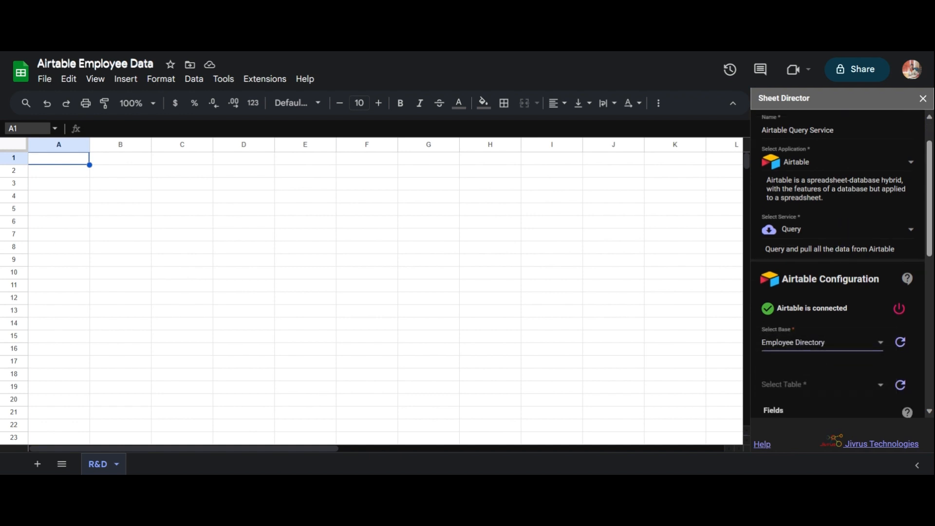
left_click(795, 322)
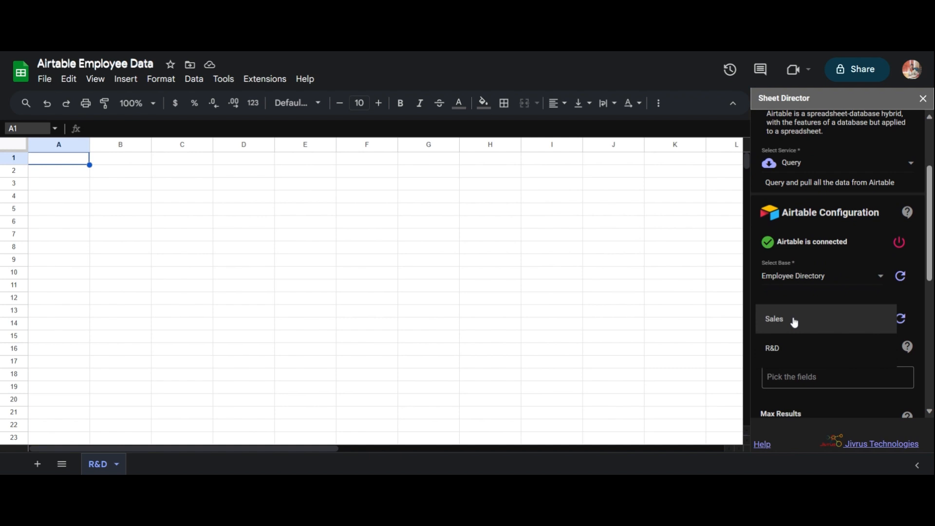
left_click(797, 352)
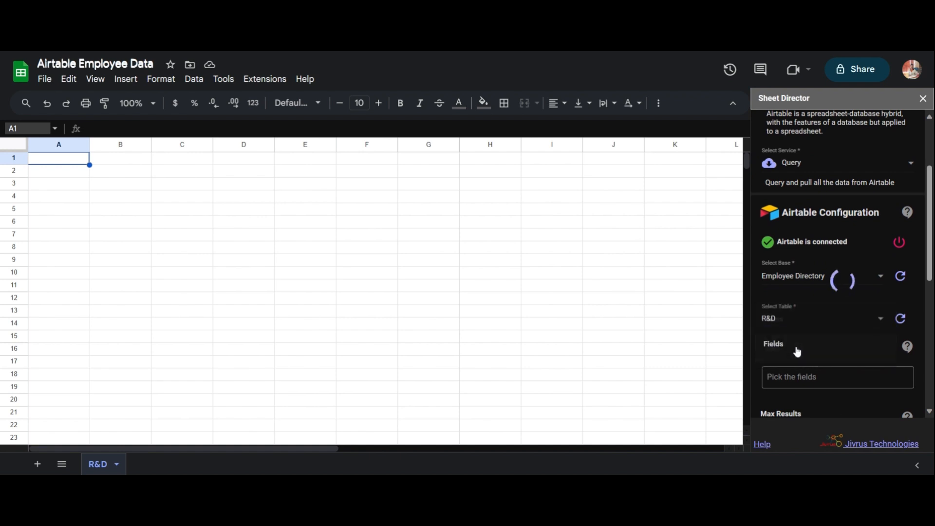
Step: Pick the query fields Id, Prefix, First Name, Last Name, Mobile Number and Email
scroll(798, 352, "down", 2)
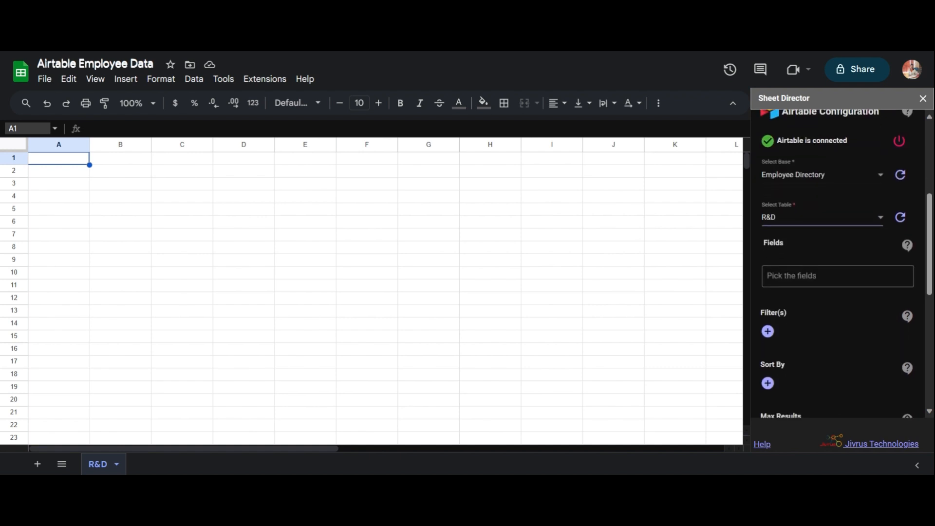
left_click(828, 276)
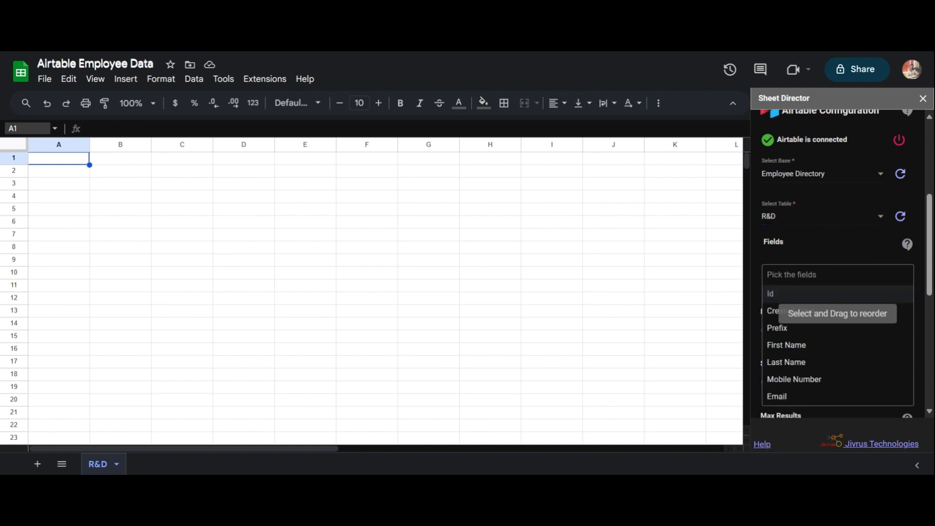
left_click(792, 294)
left_click(799, 312)
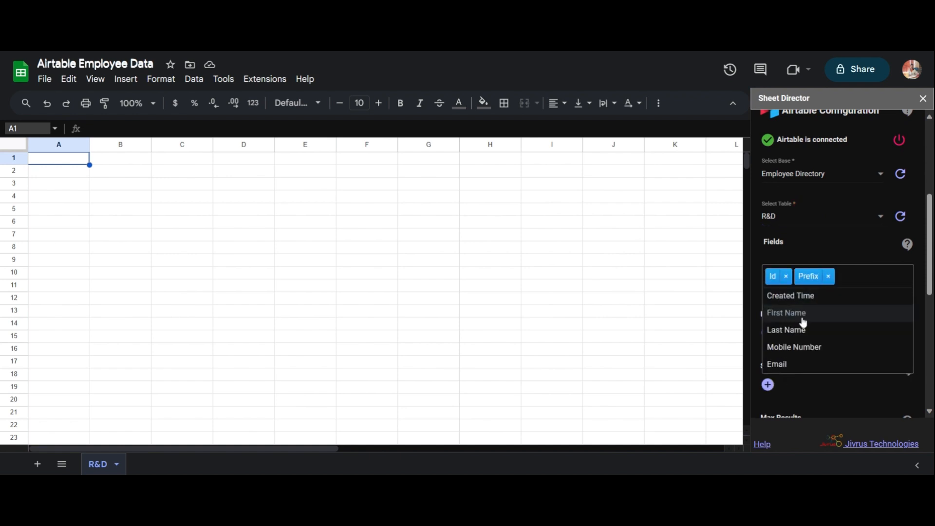
left_click(802, 312)
left_click(803, 323)
left_click(808, 331)
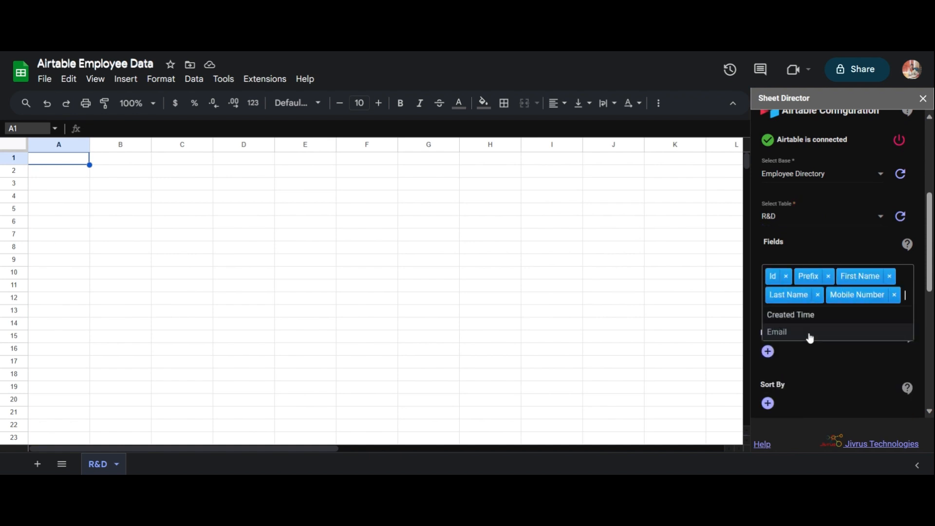
left_click(810, 334)
left_click(819, 354)
Step: Set the query's maximum number of results to 100
scroll(819, 353, "down", 3)
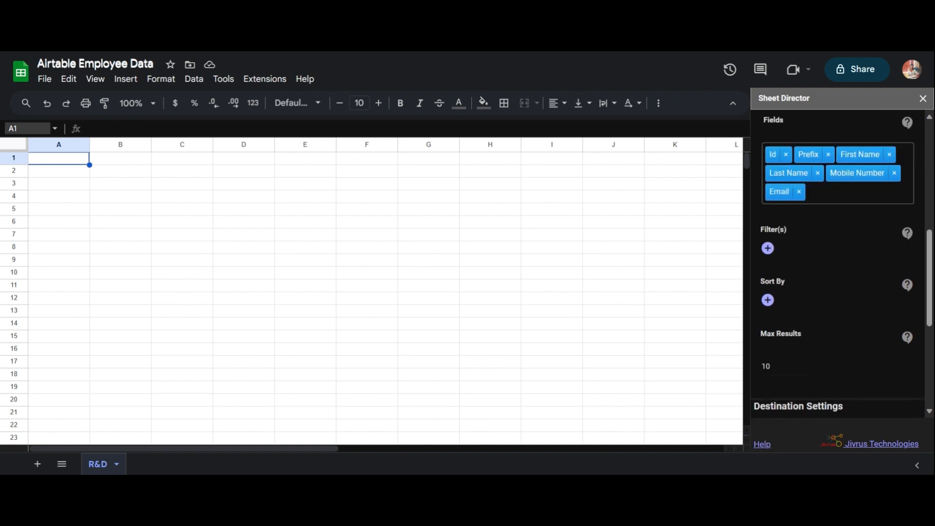
left_click(804, 371)
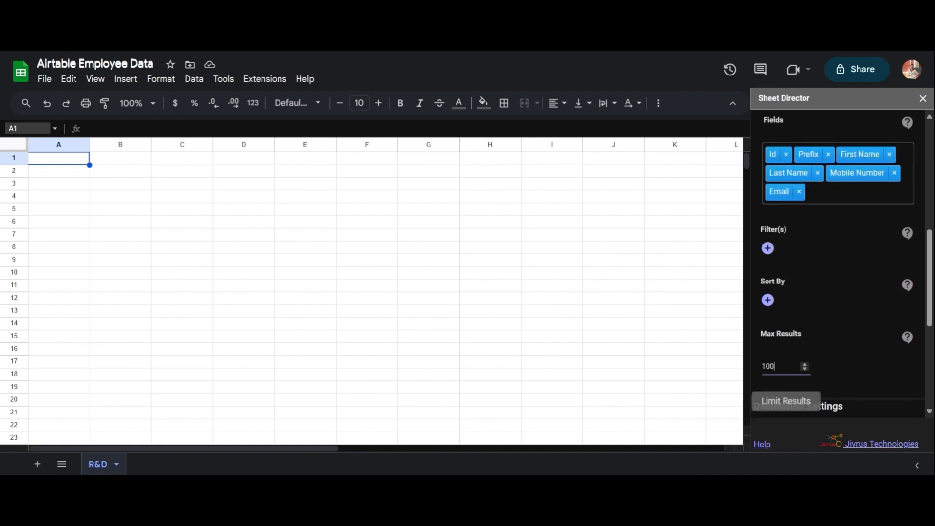
left_click(856, 369)
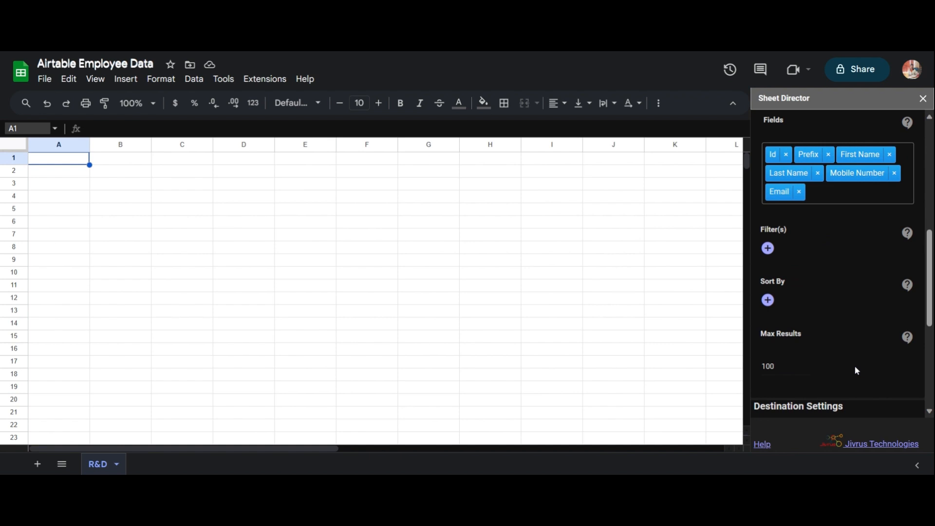
Step: Execute the query into the R&D sheet from cell A1, with Include Header and Clear Sheet switched on
scroll(856, 369, "down", 2)
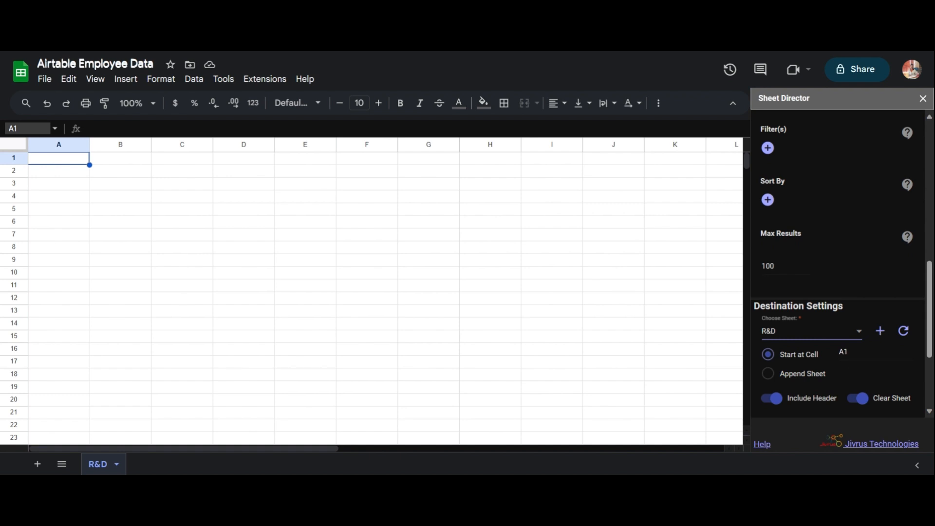
scroll(817, 361, "down", 1)
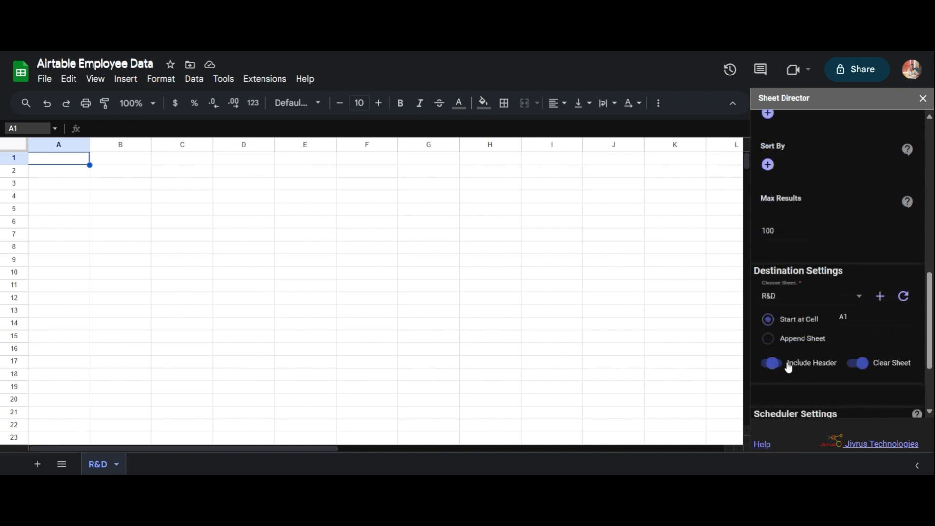
left_click(789, 367)
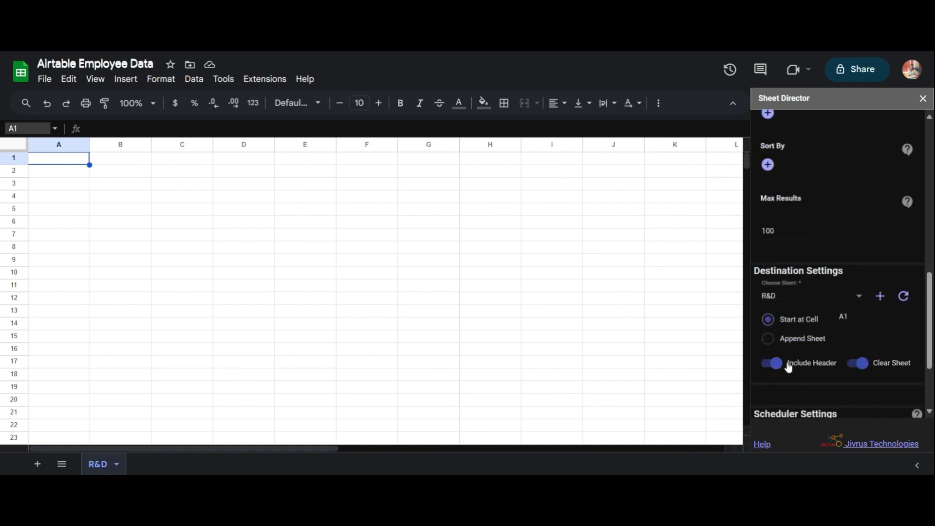
left_click(860, 366)
left_click(860, 366)
scroll(836, 389, "down", 3)
left_click(782, 413)
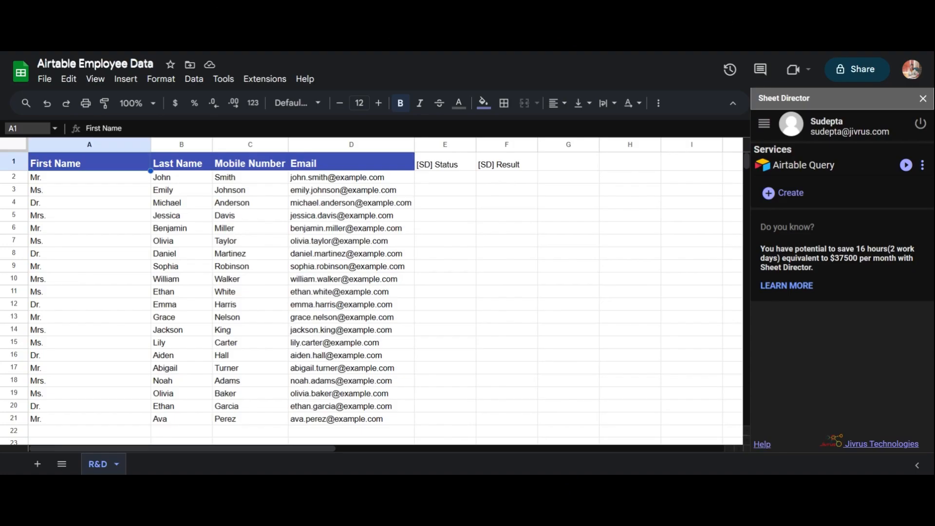
Step: Create a new Airtable service, finding the app with "air" and choosing Post as the service type
left_click(779, 193)
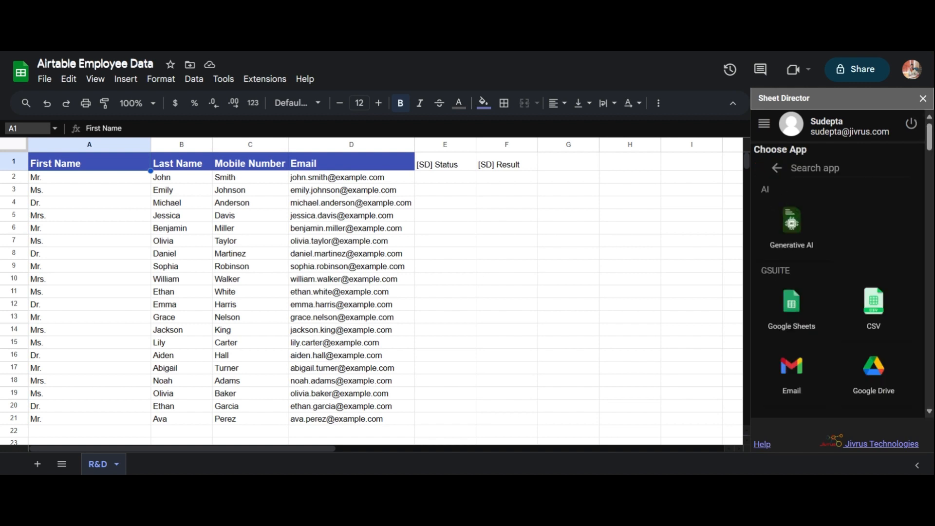
type("air")
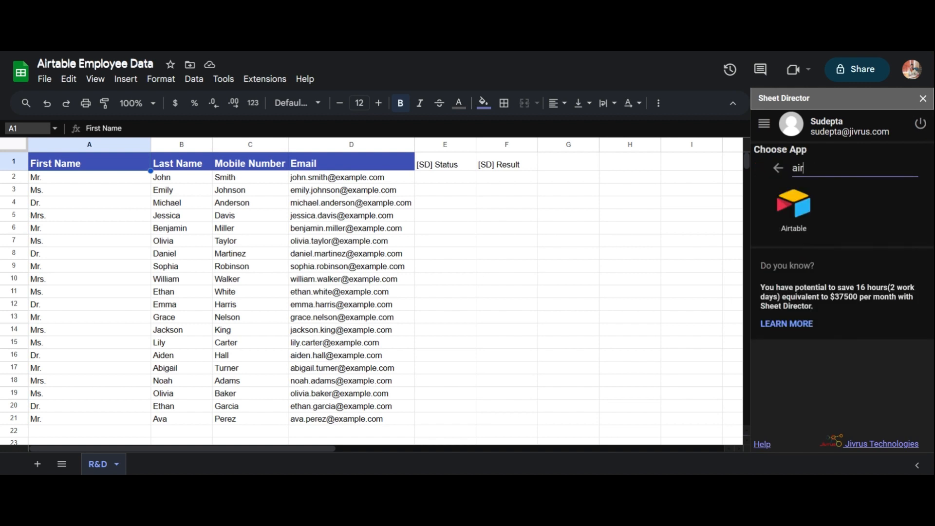
left_click(803, 197)
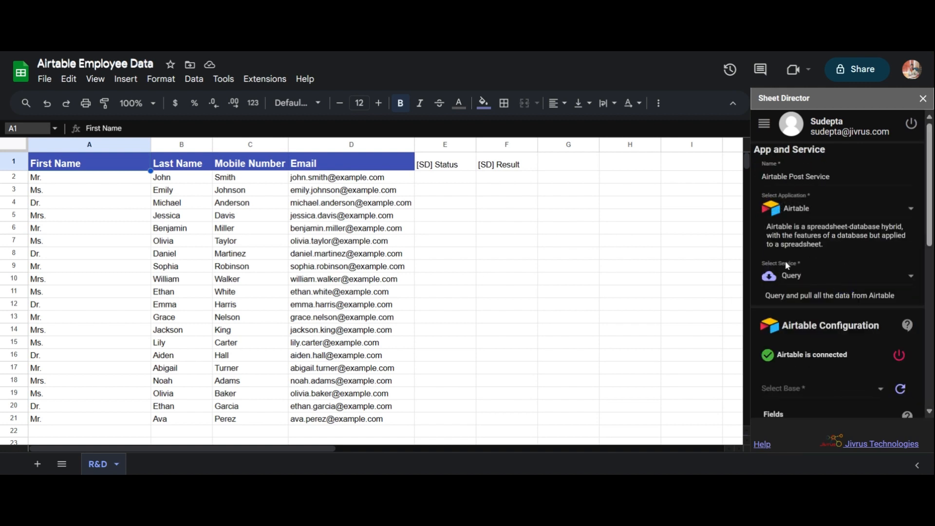
left_click(792, 276)
left_click(793, 306)
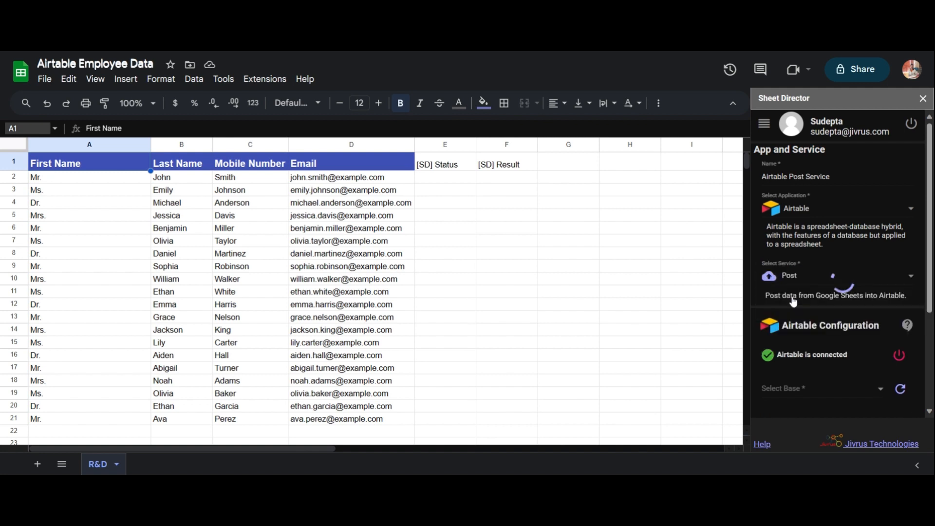
Step: Choose the R&D table of the Employee Directory base as the post target and accept the intelligent field mapping
scroll(793, 301, "down", 2)
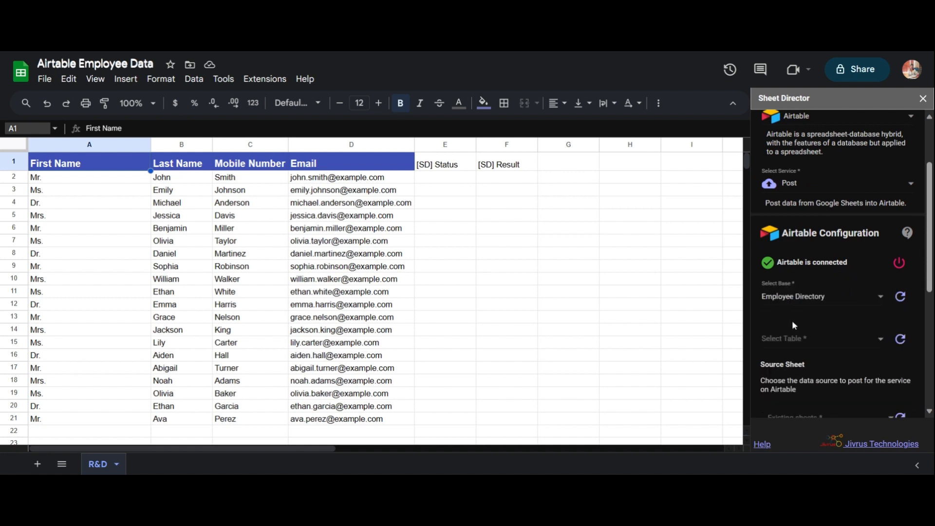
left_click(795, 338)
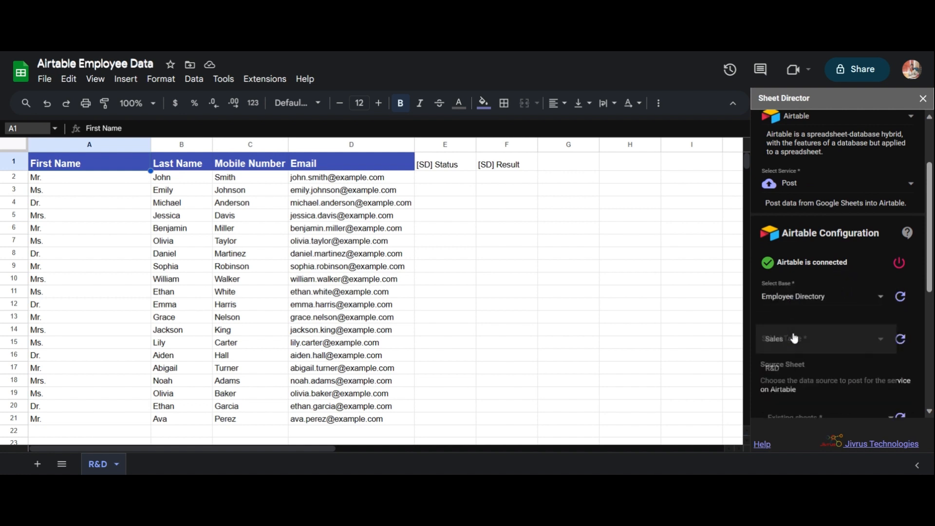
left_click(793, 368)
scroll(803, 330, "down", 2)
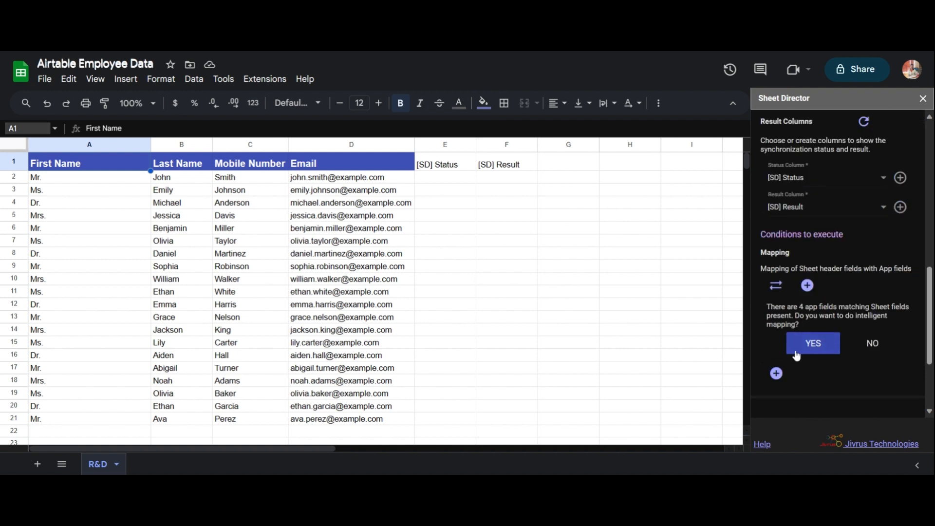
left_click(797, 354)
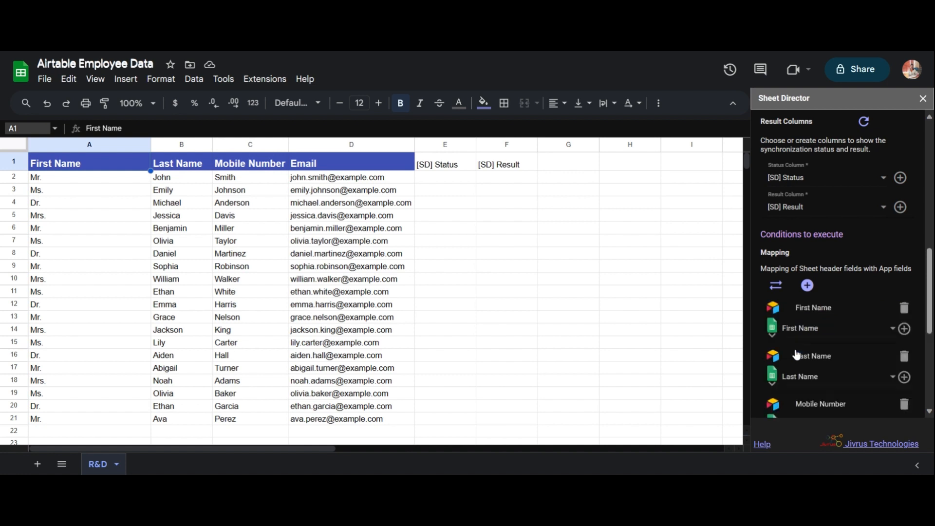
Step: Select [SD] Status as the status column for the post service's synchronization results
scroll(797, 355, "down", 2)
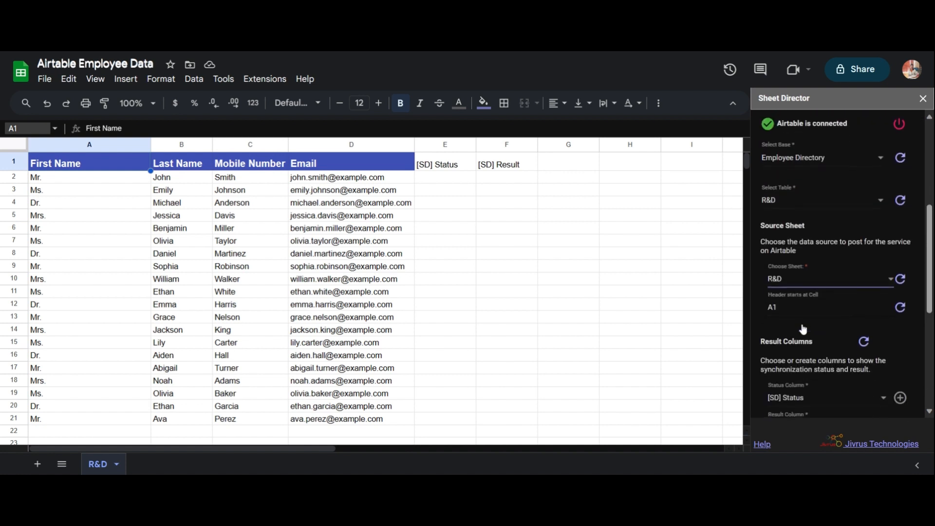
scroll(804, 330, "down", 1)
scroll(803, 330, "down", 2)
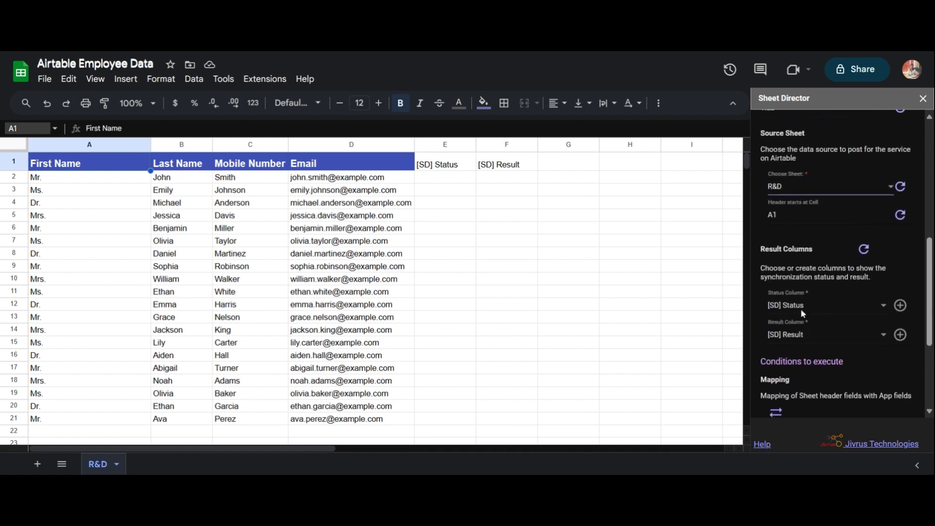
left_click(801, 308)
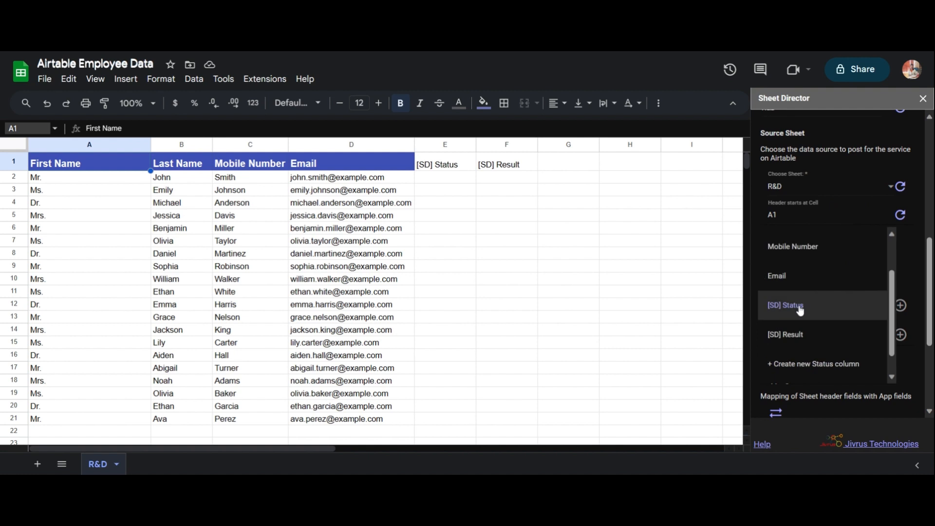
left_click(801, 308)
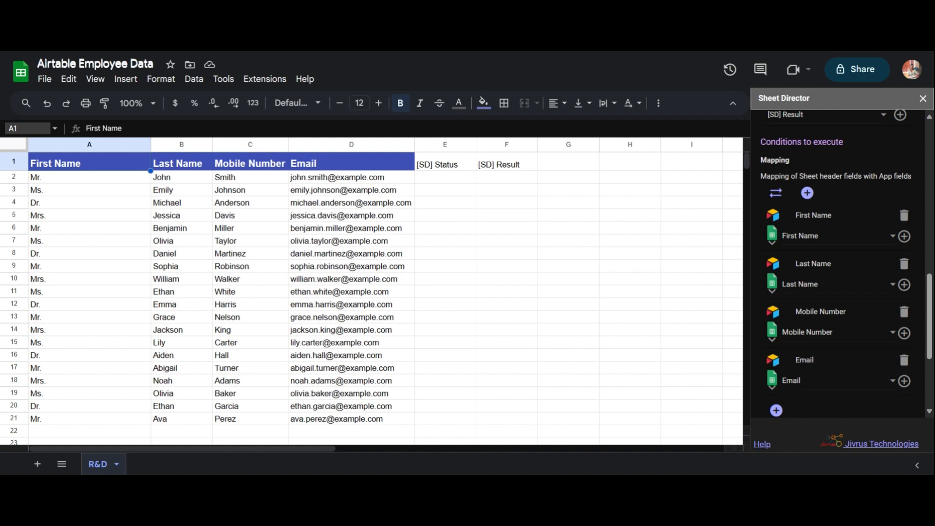
Step: Map Airtable's Mobile Number field to the sheet's Mobile Number column and execute the post service
left_click(807, 332)
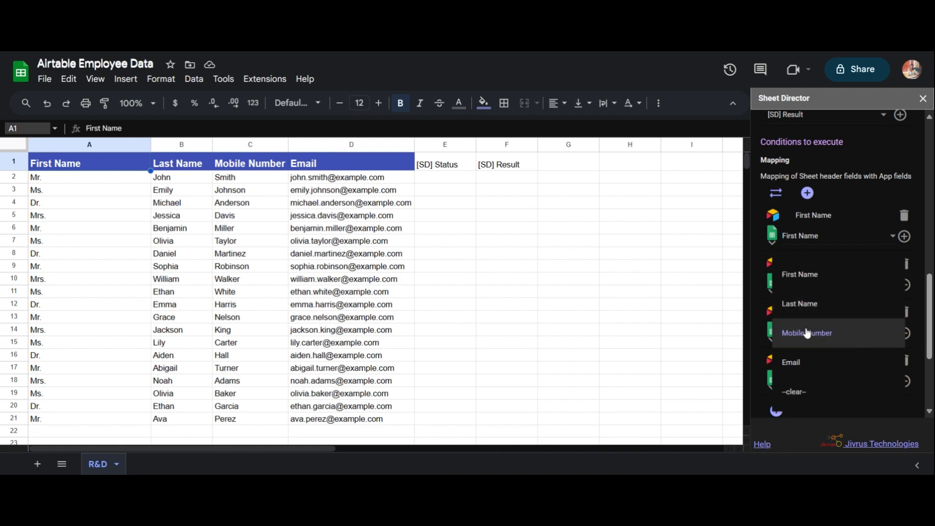
left_click(808, 333)
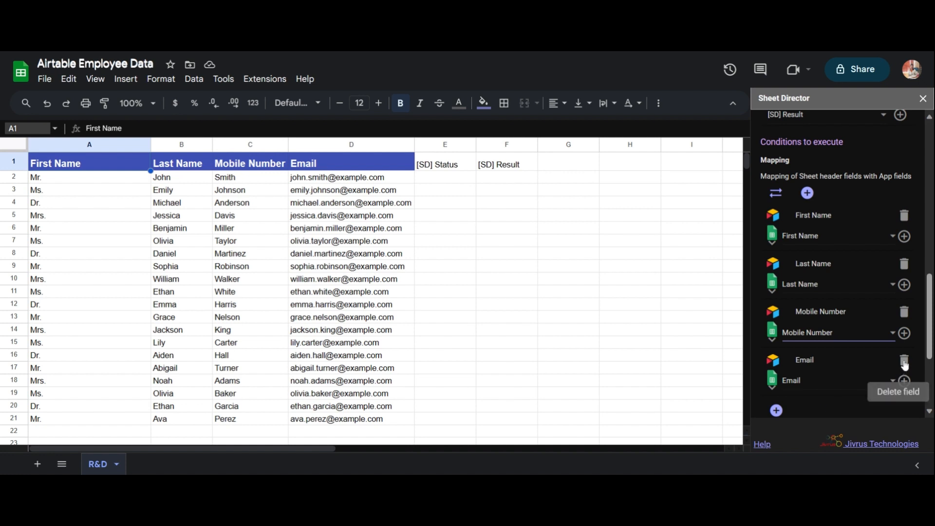
scroll(829, 382, "down", 3)
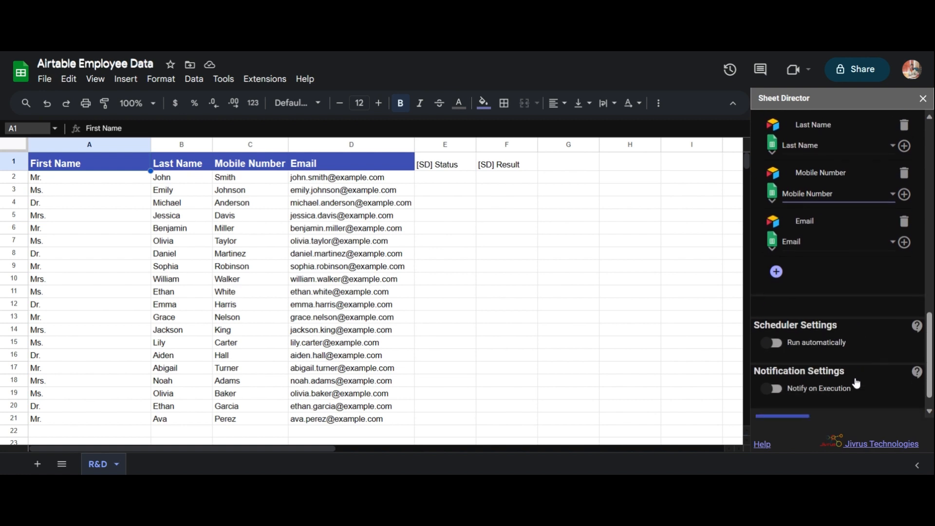
scroll(856, 383, "down", 1)
left_click(794, 399)
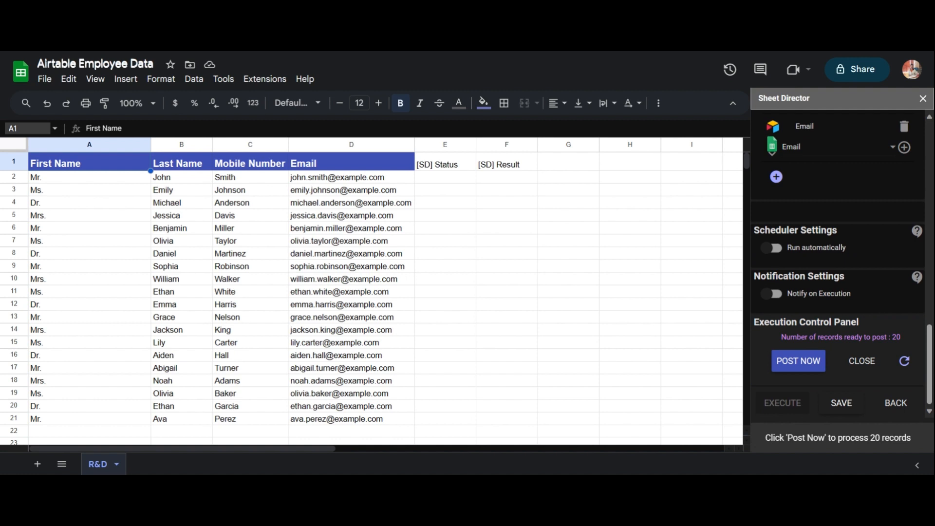
Step: Post the ready records to Airtable and open the first row's result link
left_click(799, 364)
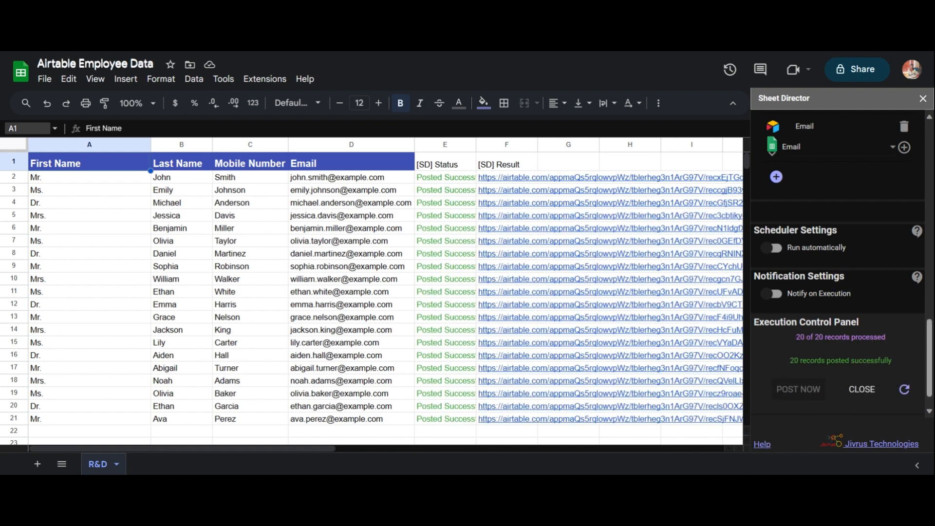
left_click(512, 178)
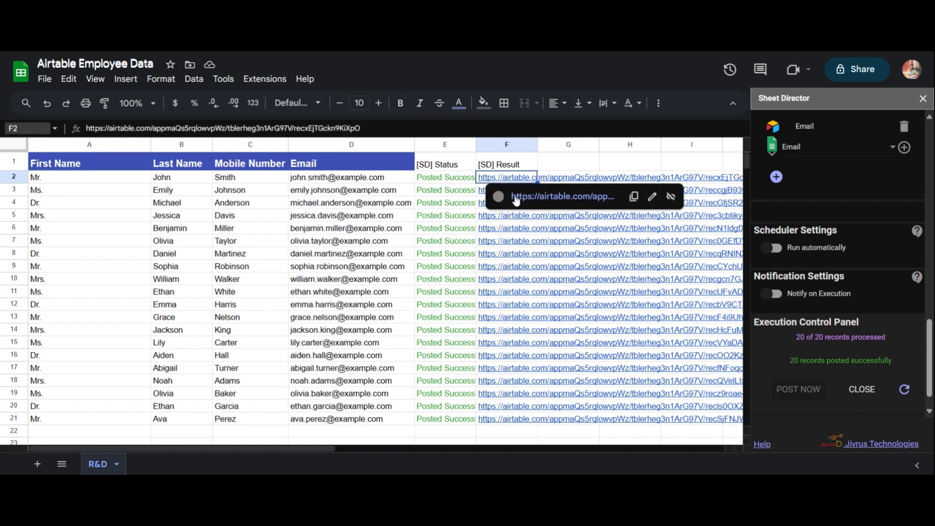
left_click(516, 196)
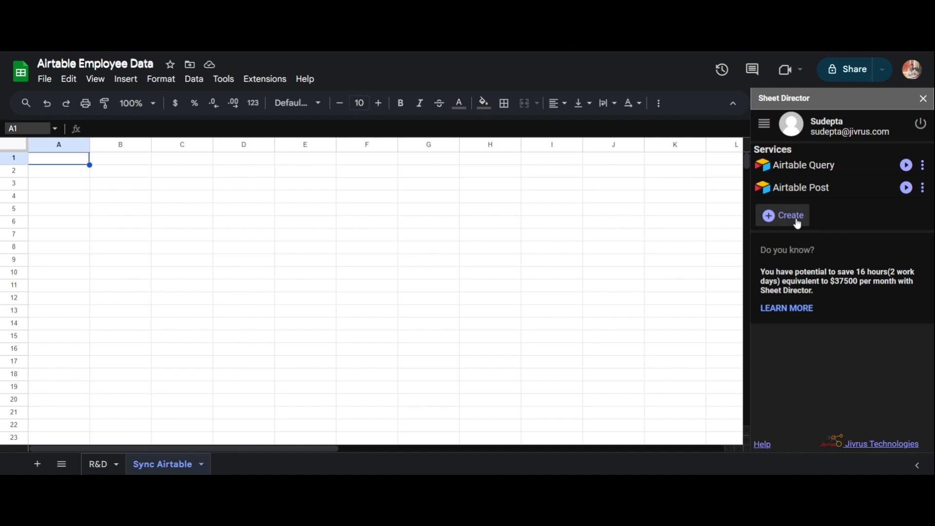
Step: Create a new Airtable service named Airtable Sync, finding the app with "air" and choosing Synchronize as the service type
left_click(797, 223)
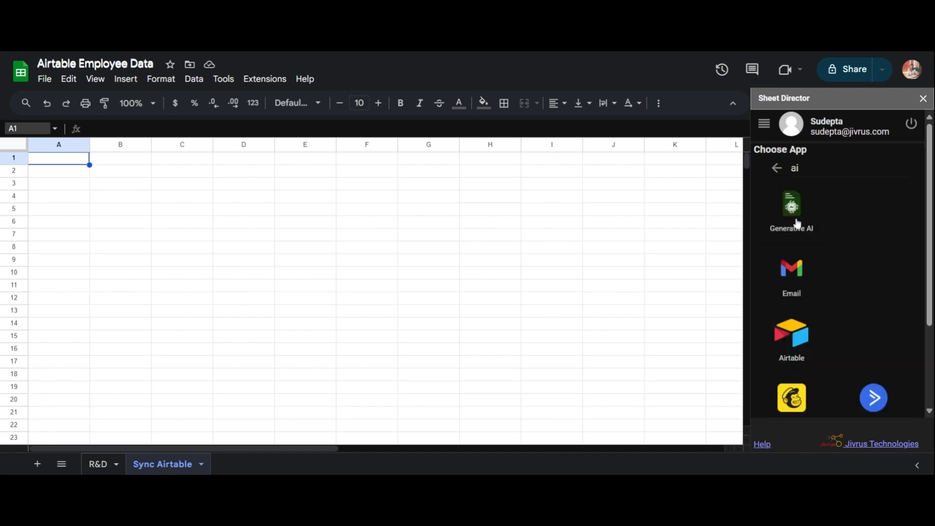
left_click(814, 175)
type("air")
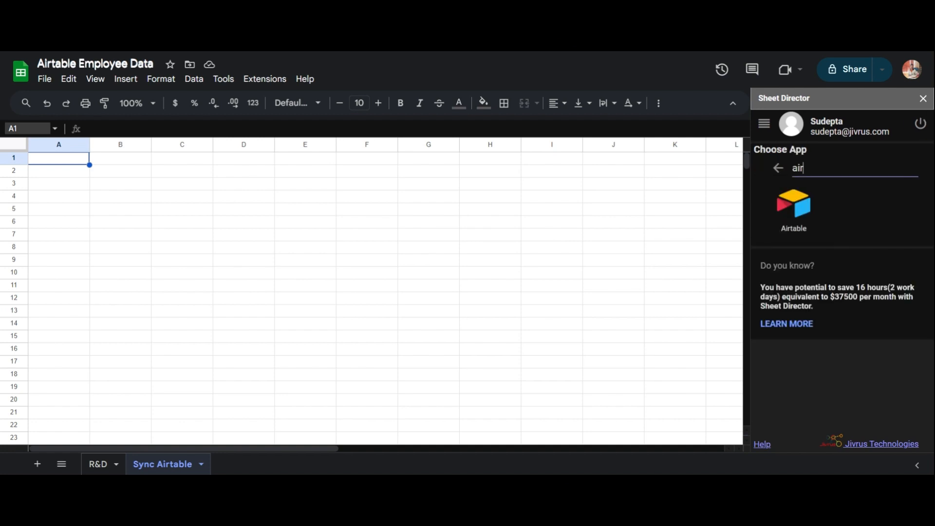
left_click(797, 217)
type("Airtable Sync")
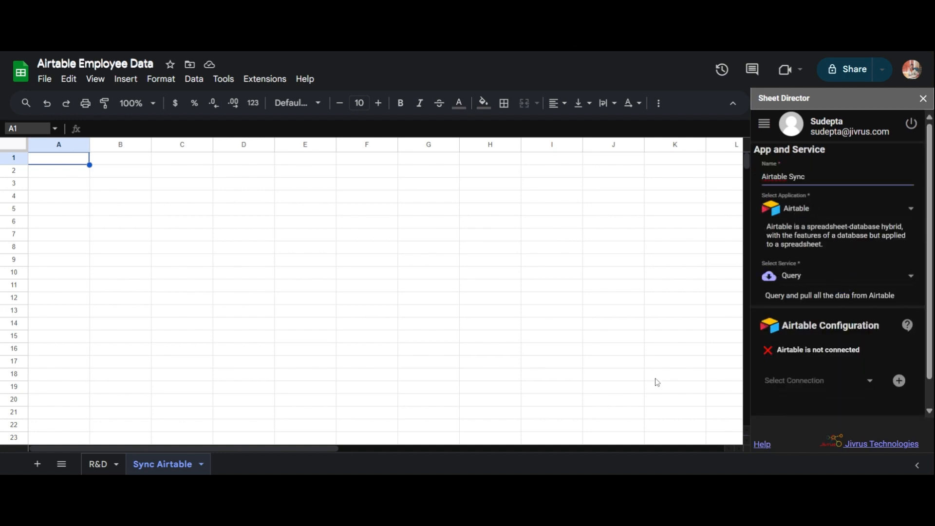
left_click(808, 275)
left_click(814, 343)
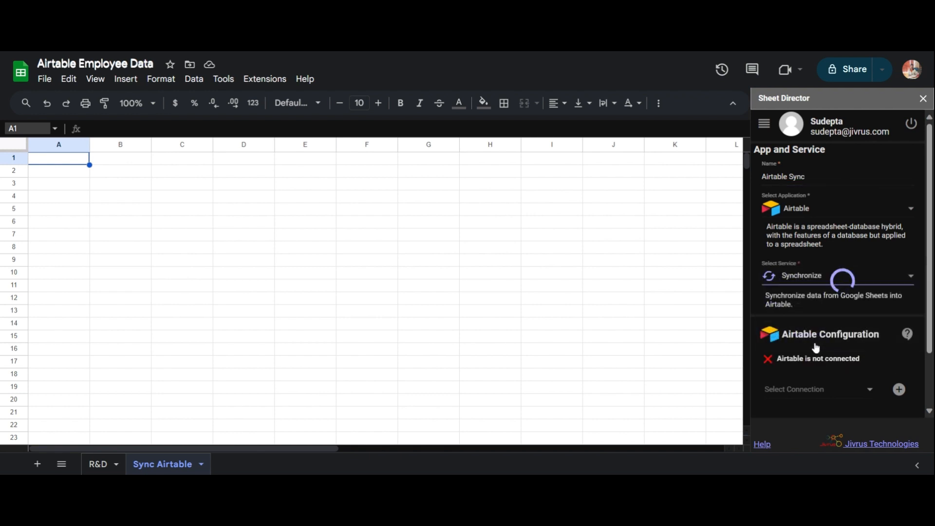
Step: Add an Airtable connection for the sync service and paste the personal access token to authenticate it
scroll(788, 351, "down", 1)
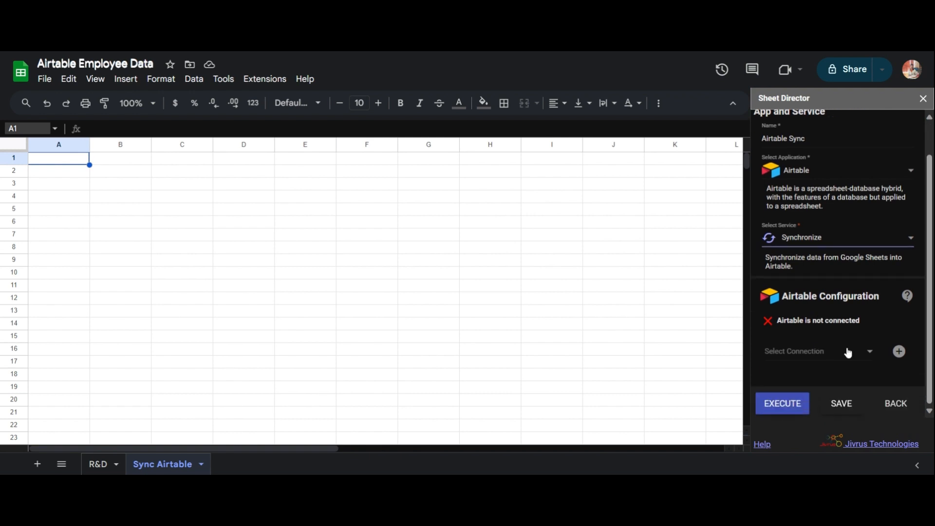
left_click(899, 351)
left_click(850, 363)
left_click(829, 399)
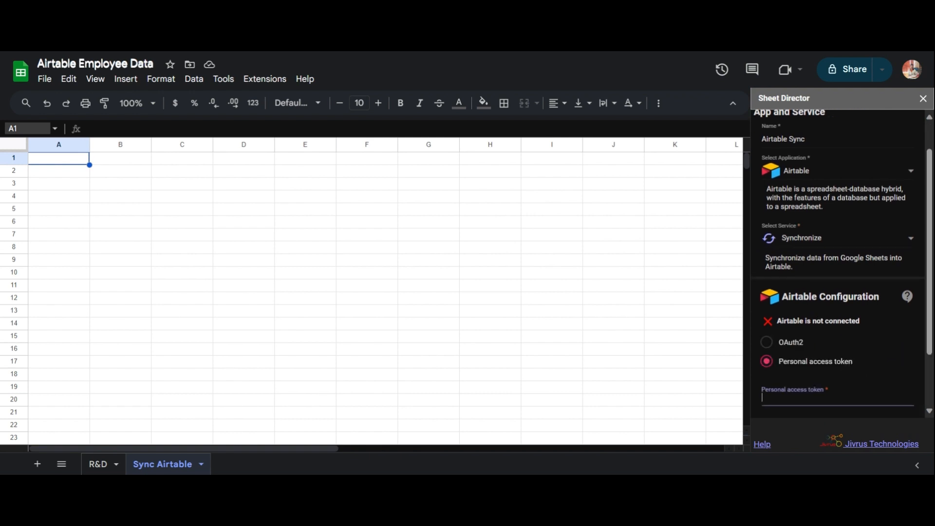
key("ctrl+v")
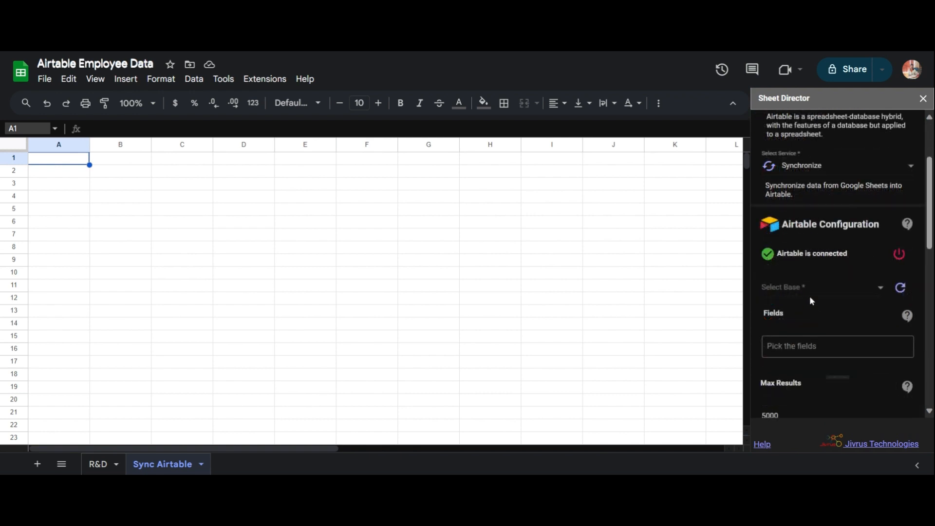
Step: Choose the R&D table of the Employee Directory base for the sync service
left_click(801, 288)
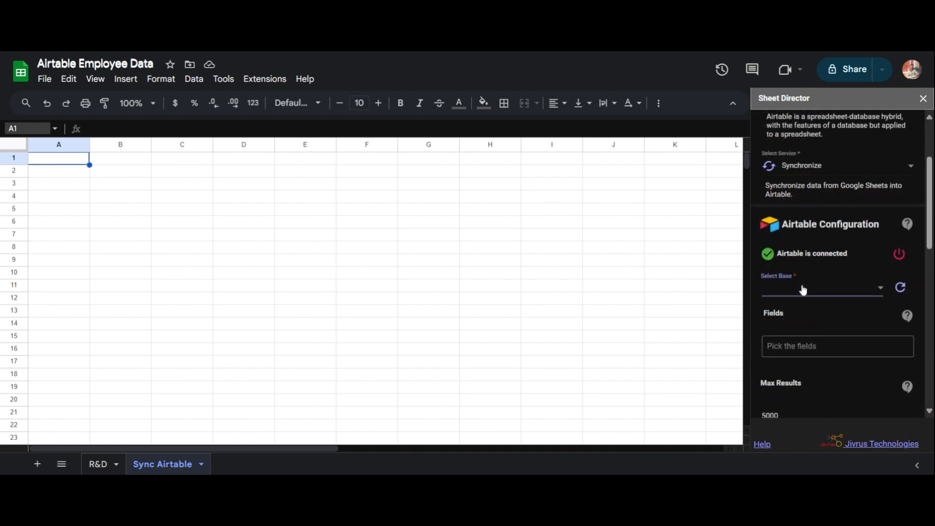
left_click(802, 289)
left_click(794, 330)
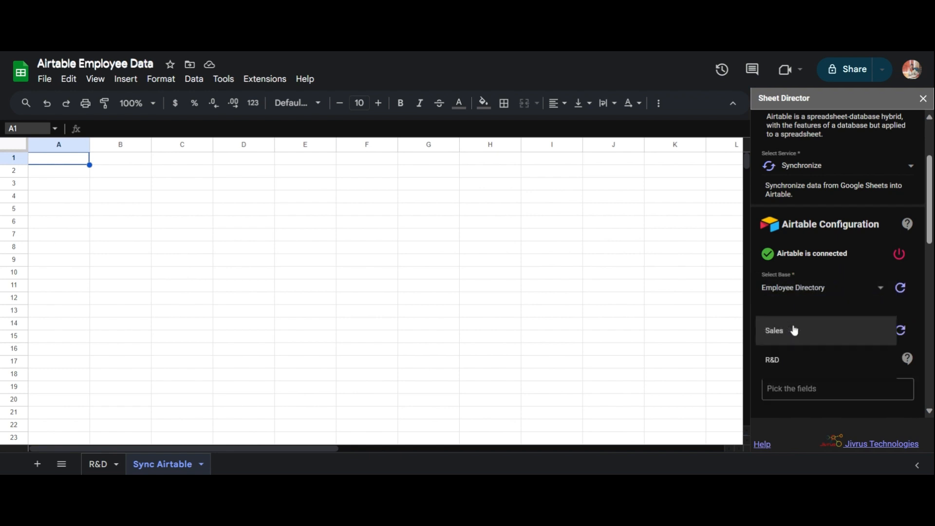
left_click(792, 366)
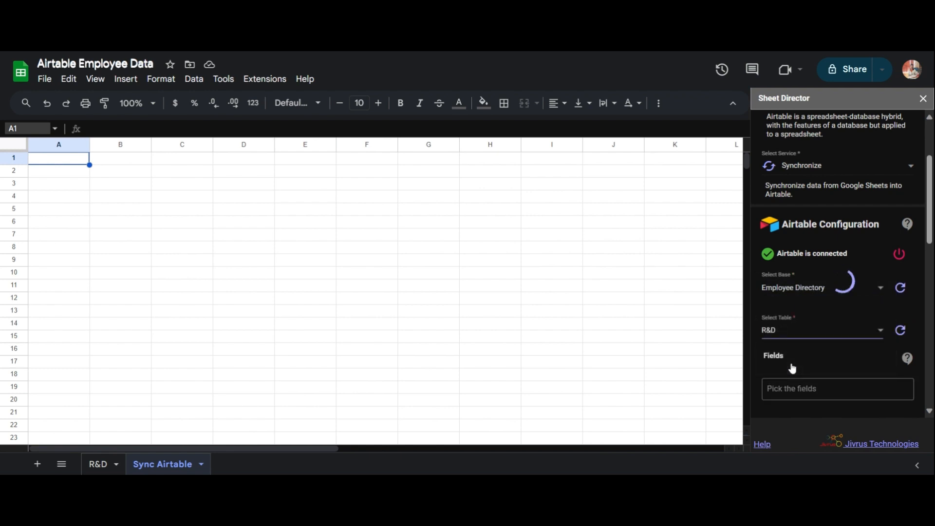
Step: Pick the fields Id, Prefix, First Name, Last Name, Mobile Number and Email for synchronization
scroll(791, 367, "down", 2)
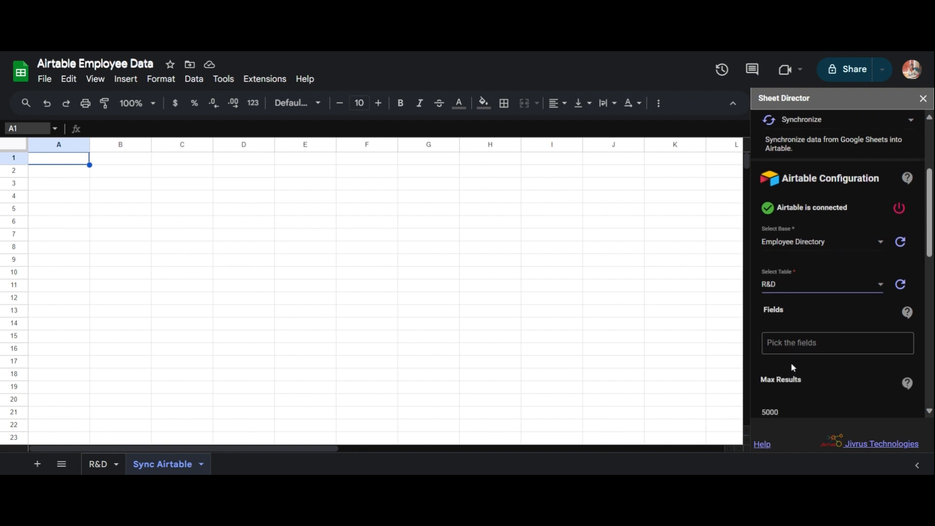
left_click(799, 297)
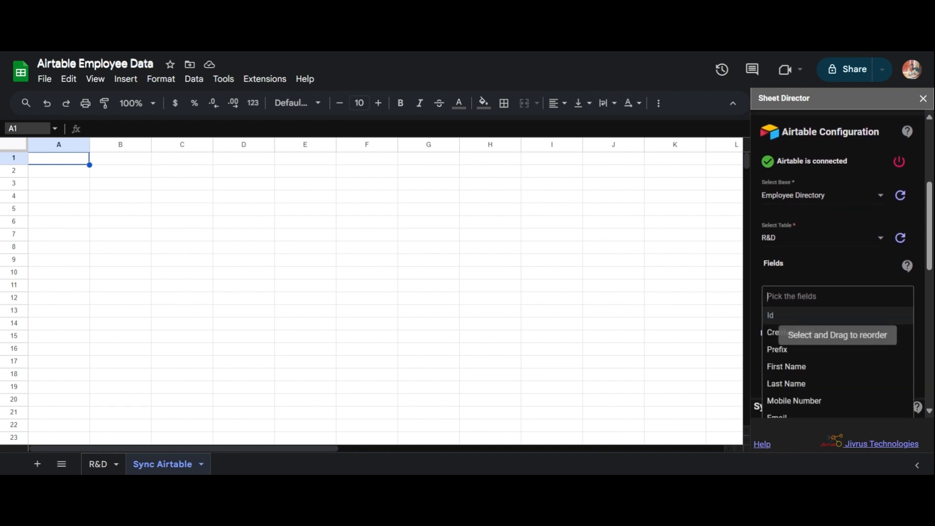
left_click(793, 317)
left_click(796, 336)
left_click(798, 343)
left_click(794, 339)
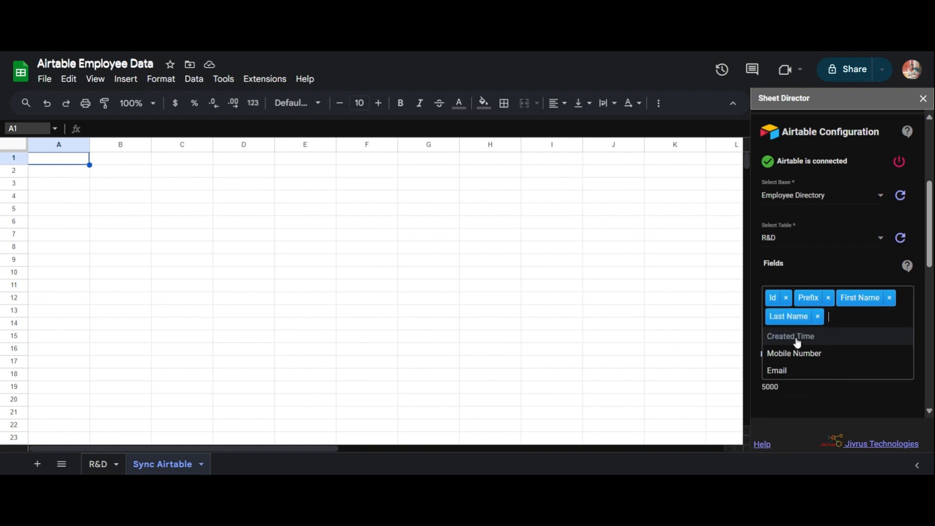
left_click(794, 352)
left_click(791, 353)
left_click(798, 380)
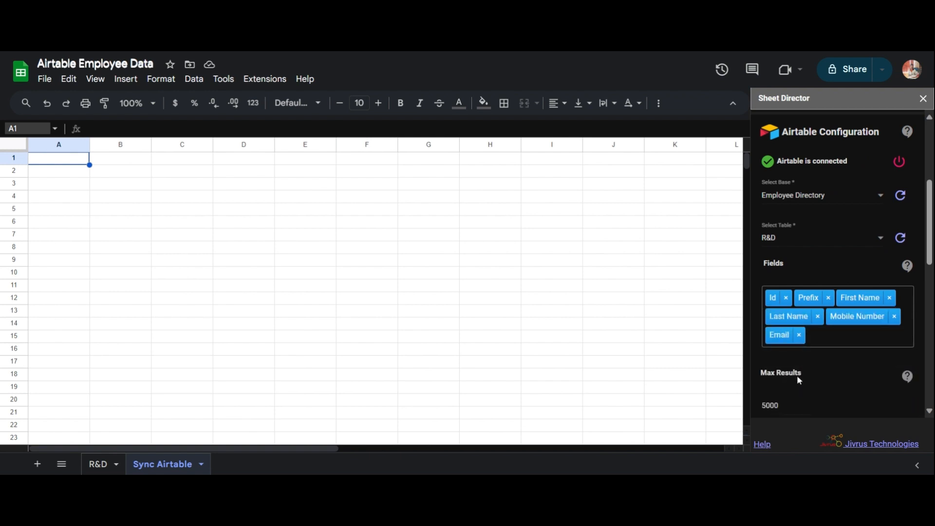
Step: Limit the maximum results to 100 and set Google Sheet Wins as the conflict rule
scroll(799, 380, "down", 2)
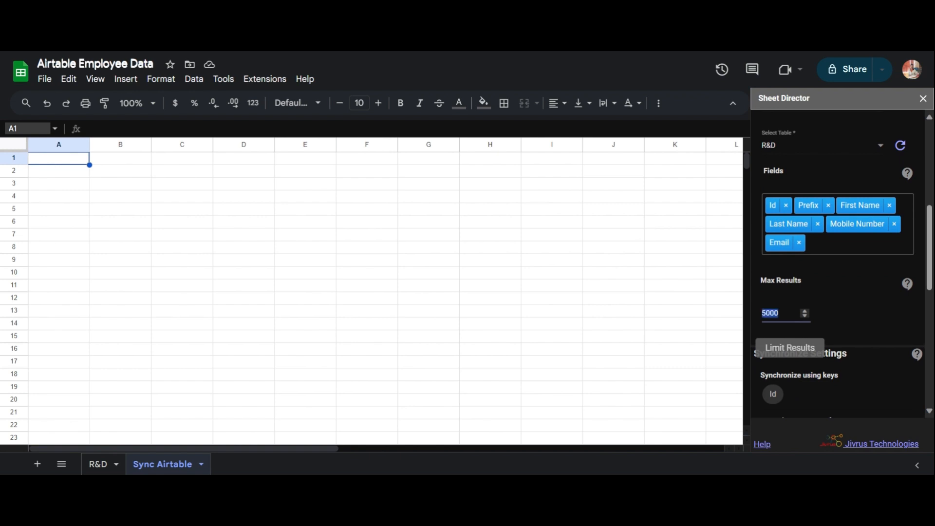
type("100")
left_click(846, 316)
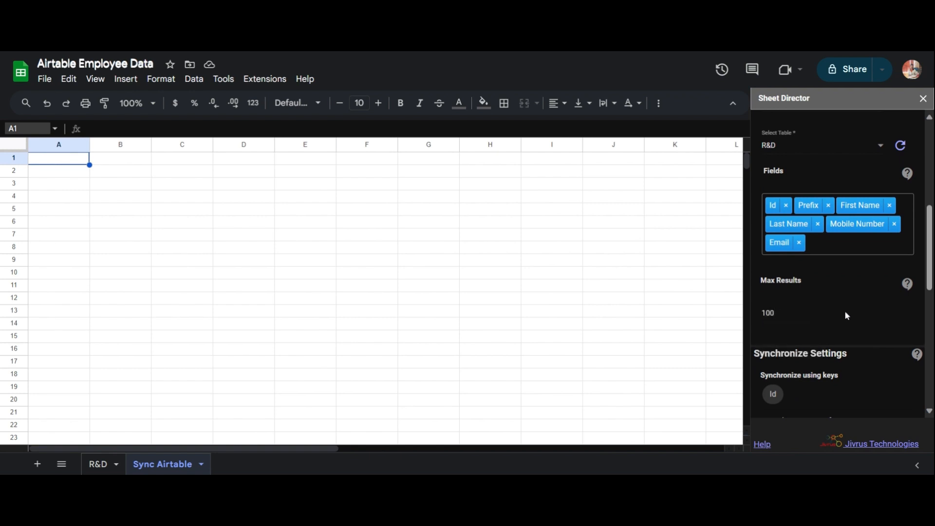
scroll(846, 315, "down", 3)
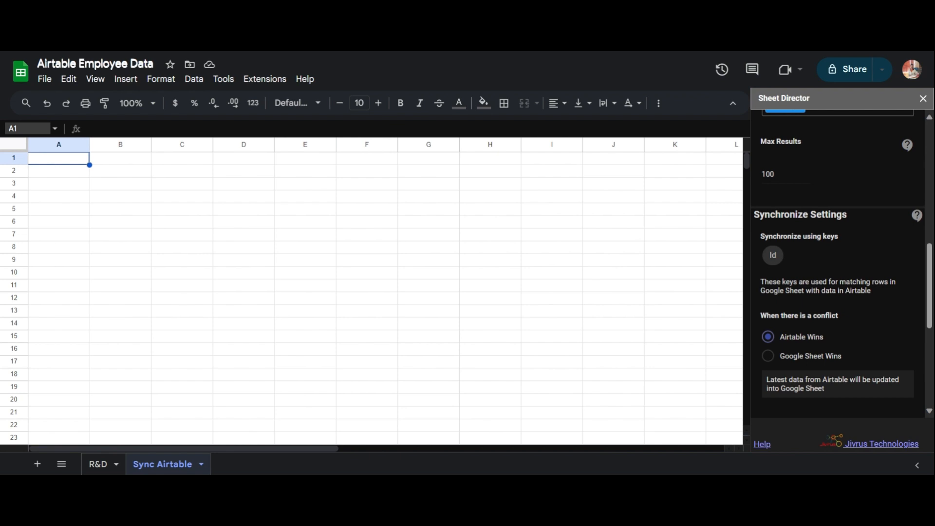
left_click(769, 361)
Step: Select Sync Airtable as the existing sheet to synchronize with, starting at cell A1
scroll(768, 364, "down", 4)
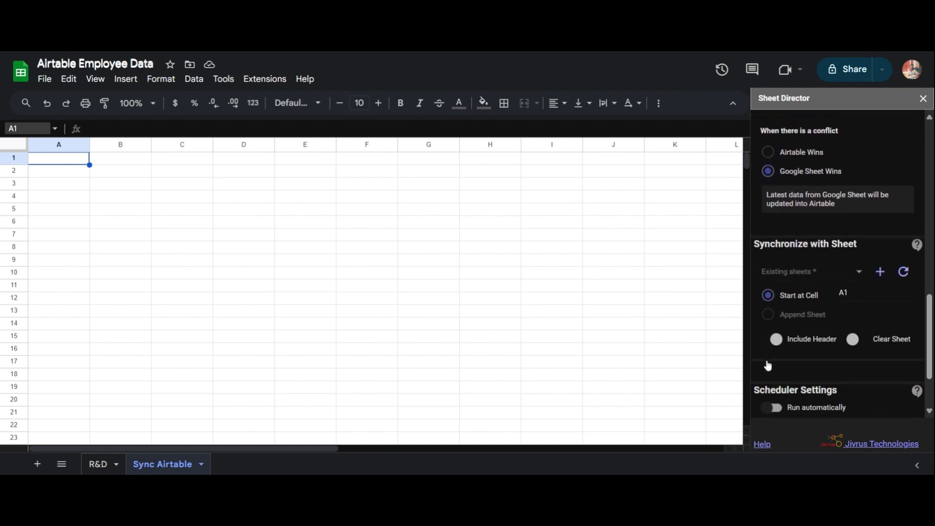
left_click(783, 282)
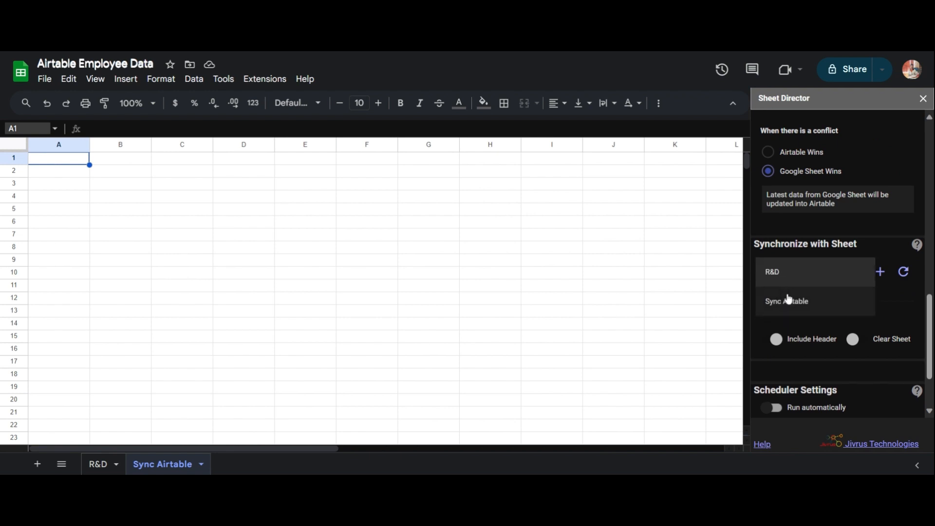
left_click(788, 299)
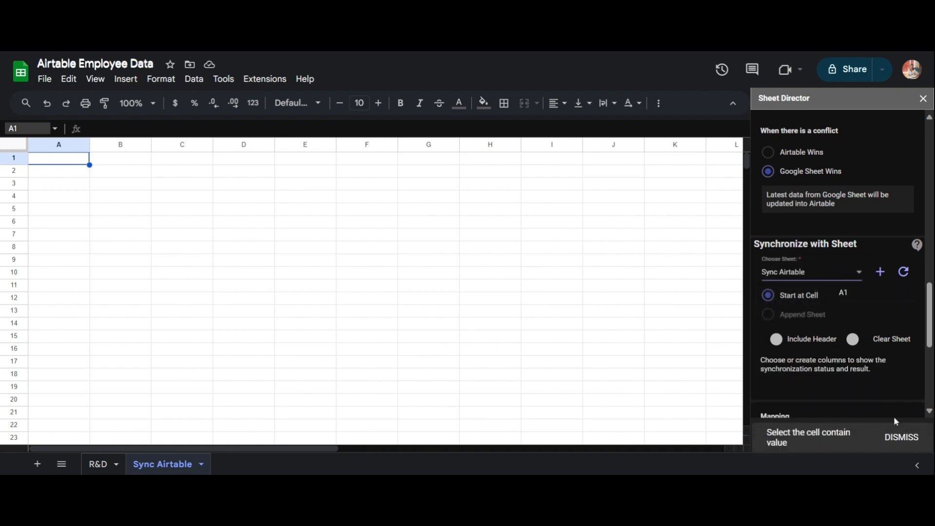
Step: Execute the service to get the Airtable records into the empty sheet, and create the [SD] Status and [SD] Result columns
scroll(813, 369, "down", 2)
left_click(789, 401)
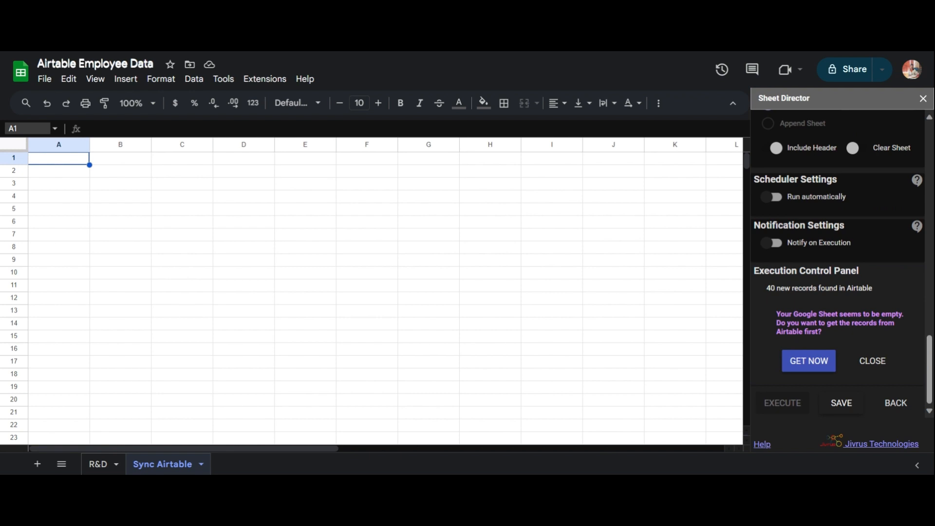
left_click(801, 354)
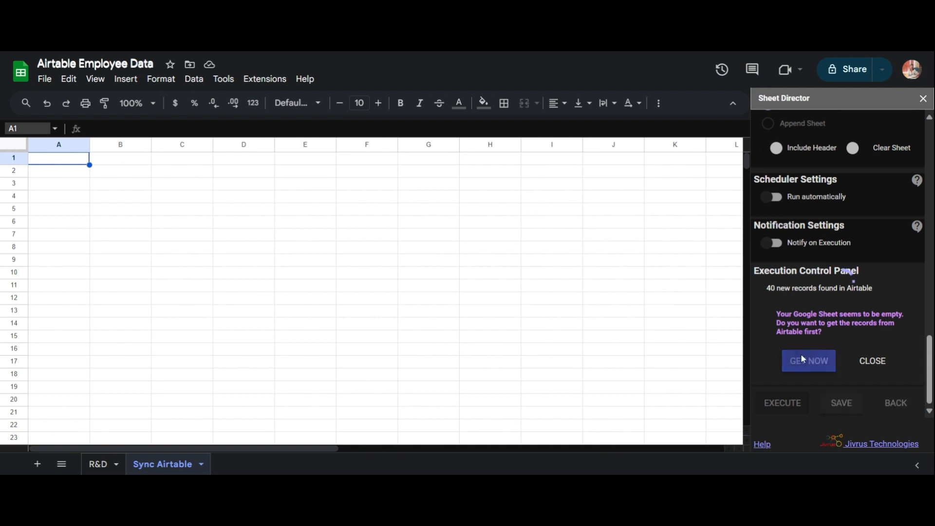
left_click(900, 229)
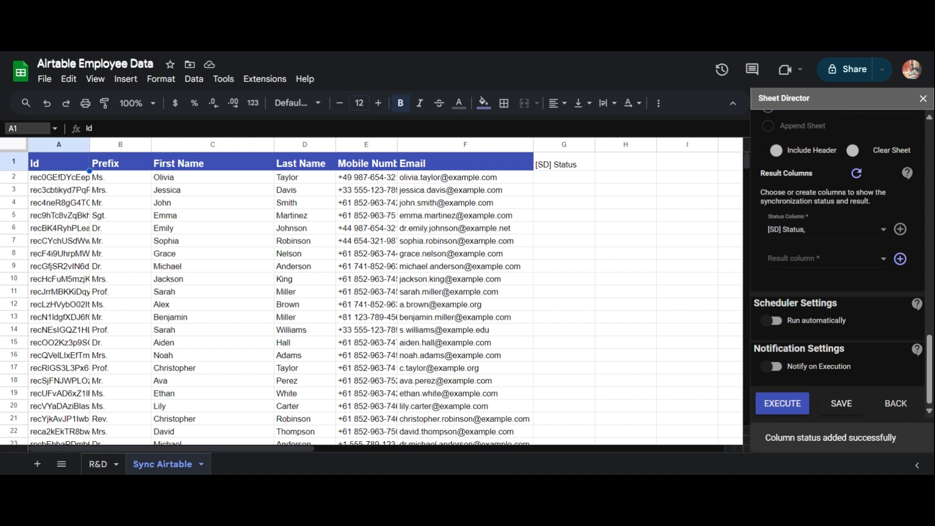
left_click(900, 260)
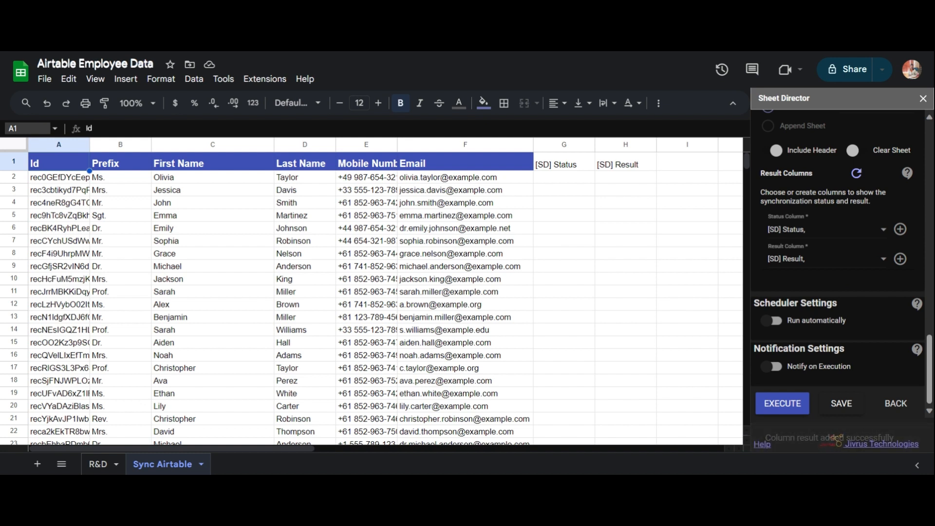
Step: Replace the first name in cell C4 and execute the service to synchronize the sheet's records to Airtable
left_click(229, 205)
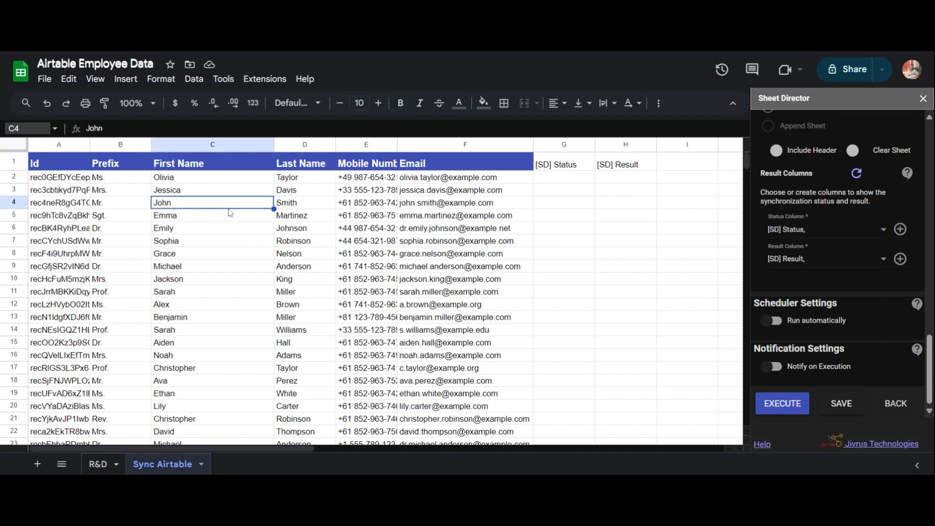
left_click(782, 403)
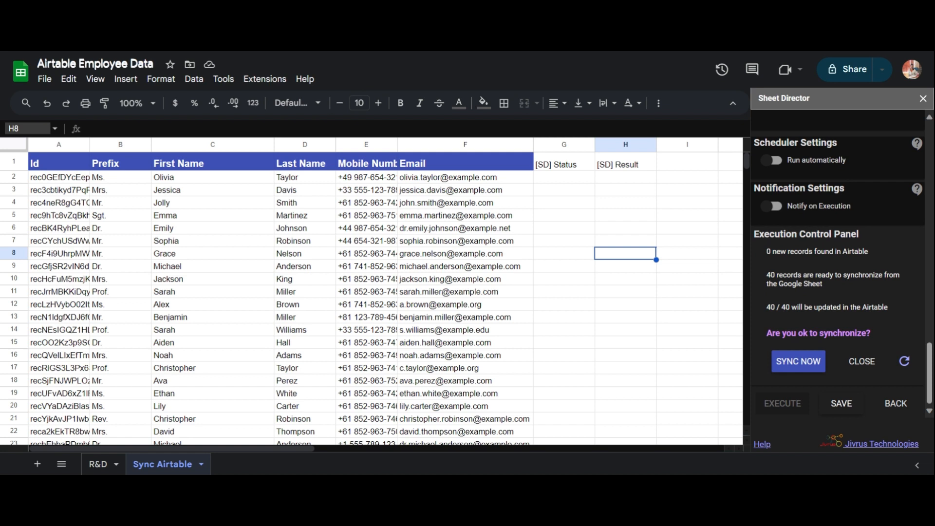
left_click(780, 371)
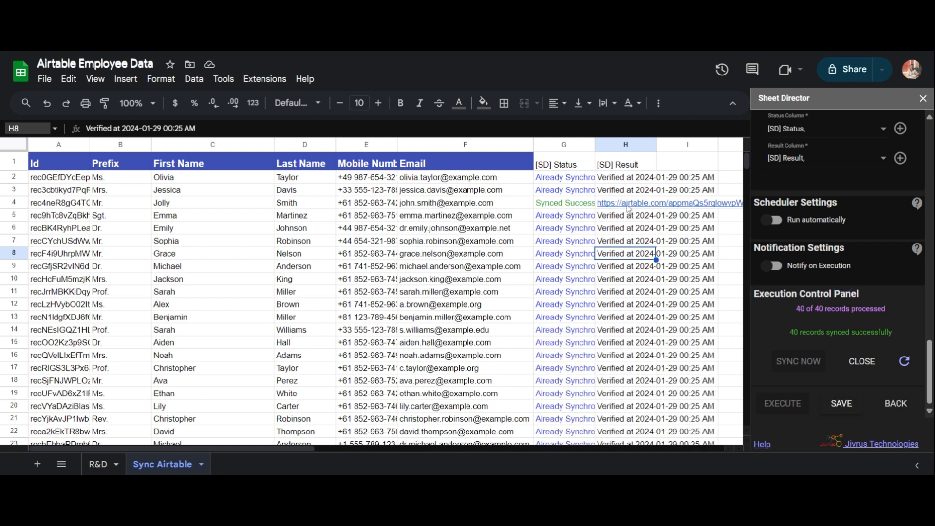
mouse_move(628, 209)
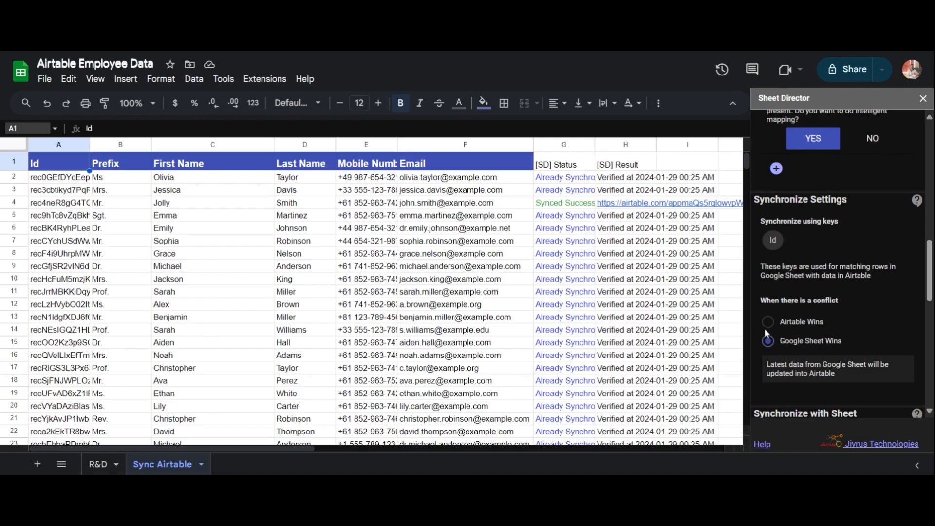
Step: Set the conflict rule to Airtable Wins and choose R&D as the sheet to synchronize with
left_click(766, 322)
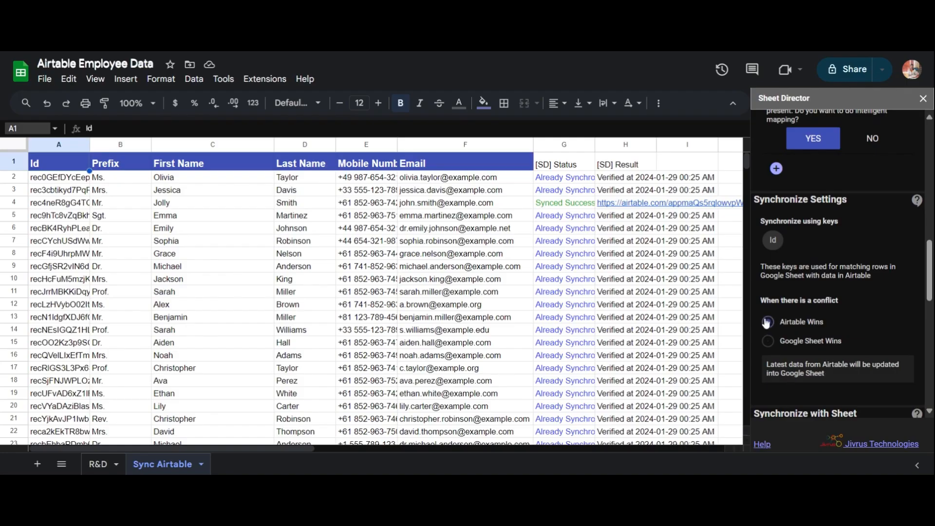
scroll(781, 292, "down", 4)
left_click(780, 263)
left_click(779, 240)
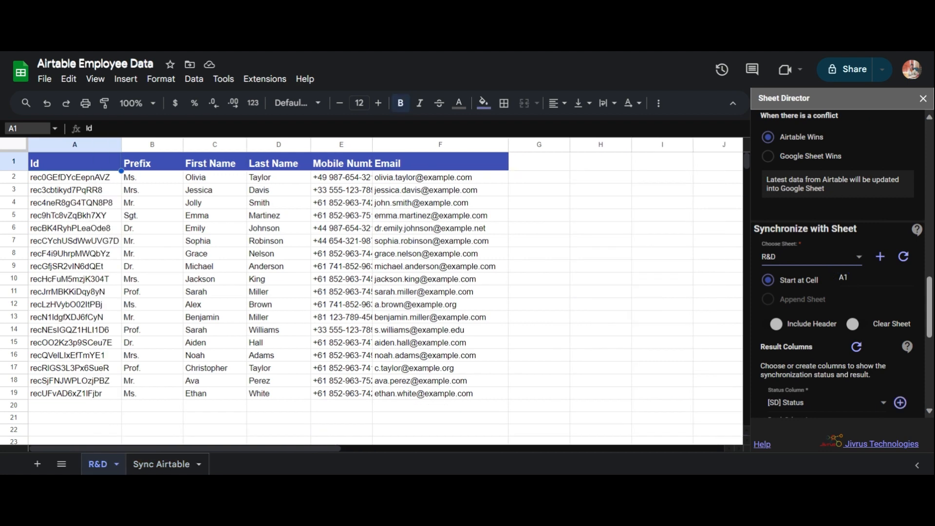
Step: Create the status and result columns for synchronization in the R&D sheet
scroll(900, 341, "down", 2)
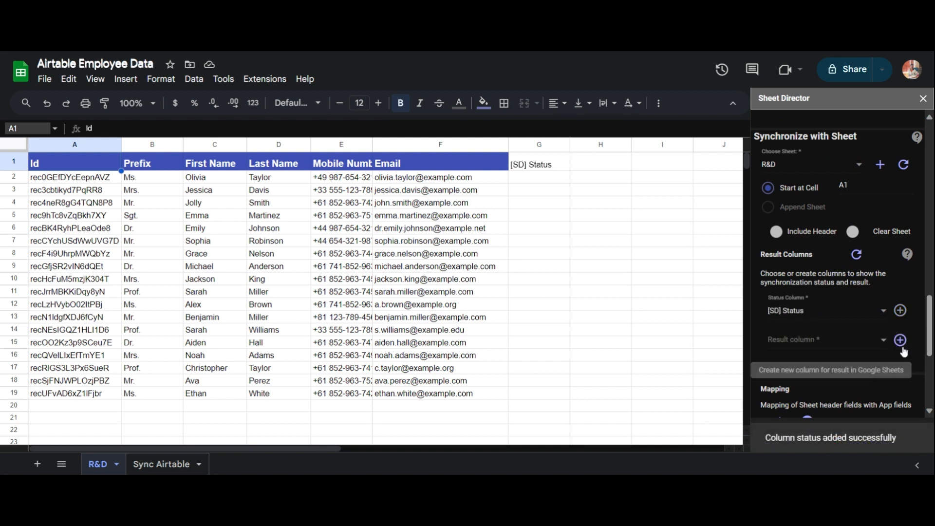
left_click(901, 347)
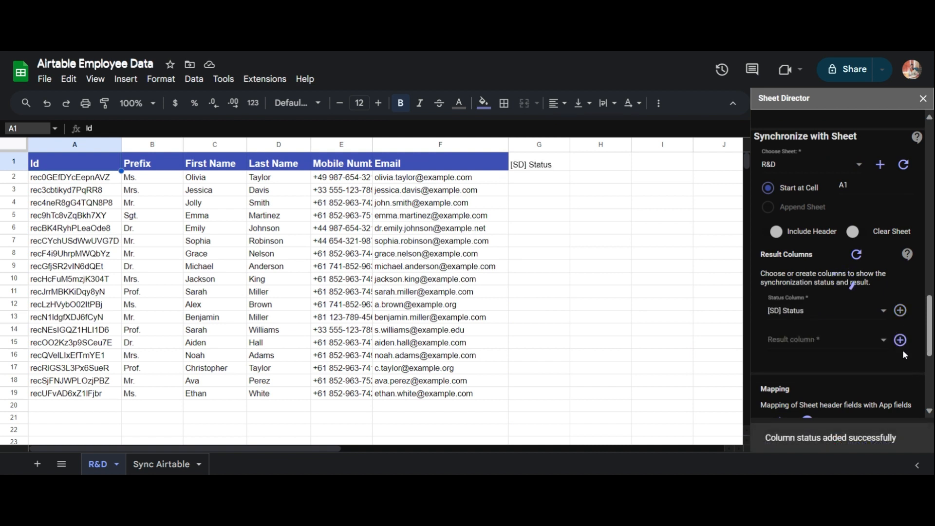
Step: Paste the copied employee record into the empty last row of Airtable's R&D table and execute the synchronization with the R&D sheet
scroll(902, 349, "down", 2)
left_click(788, 407)
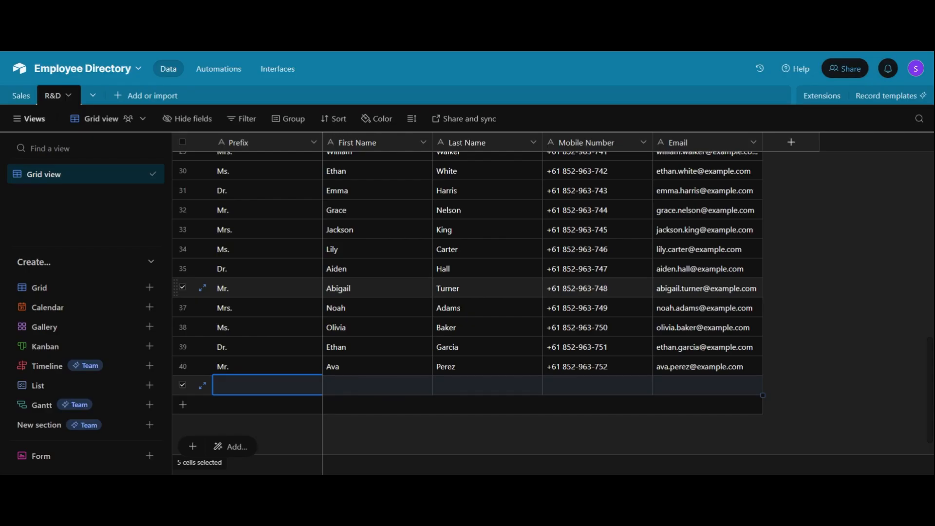
key("ctrl+v")
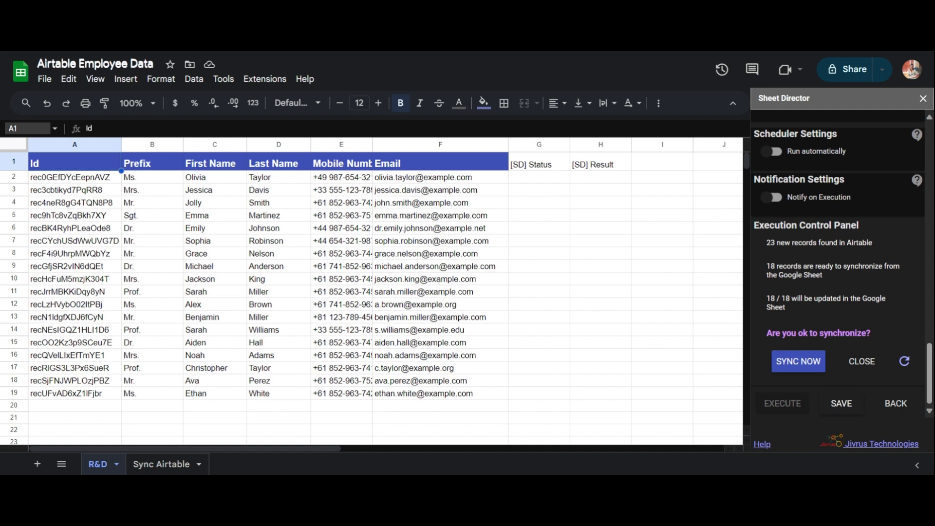
left_click(802, 366)
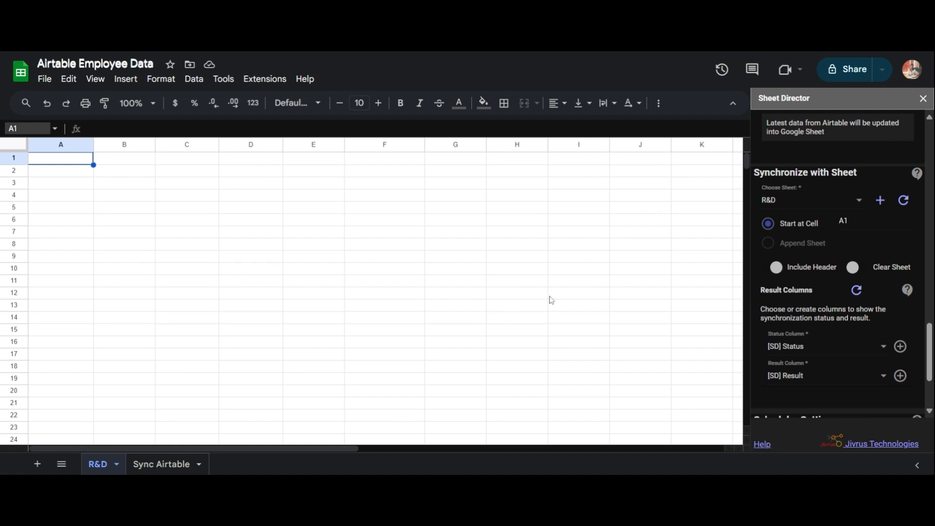
Step: Set the start cell to H7 and execute the service to get the Airtable records into the empty R&D sheet
left_click(848, 222)
key("ctrl+a")
type("H")
scroll(828, 317, "down", 3)
left_click(782, 407)
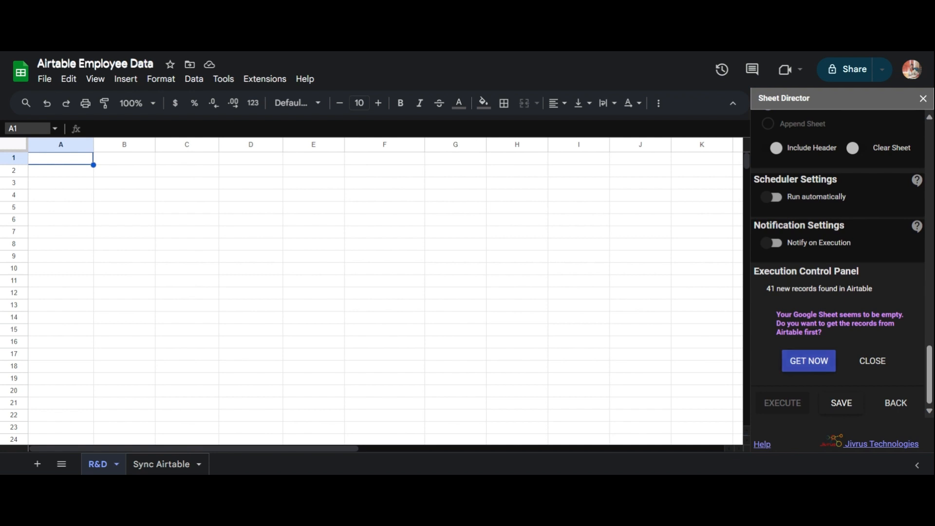
left_click(793, 370)
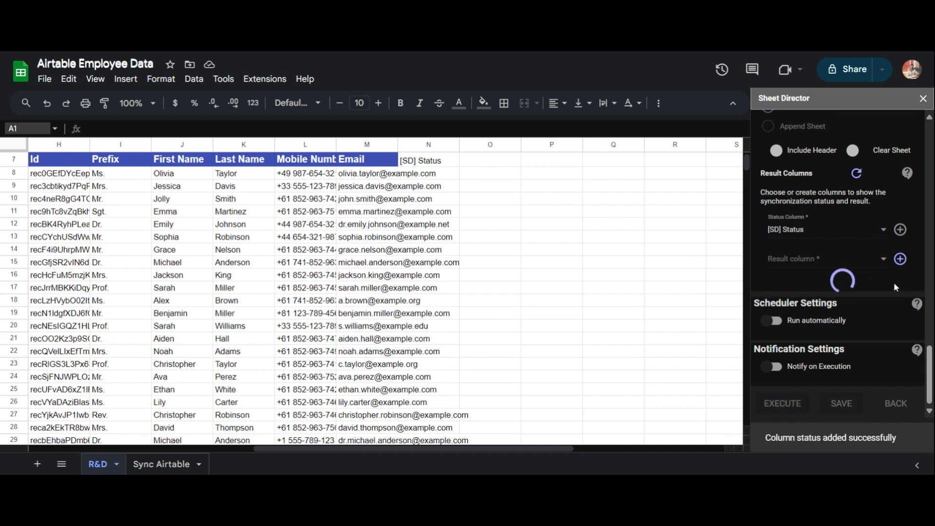
Step: Execute the service to synchronize the R&D sheet's records starting at cell H7 with Airtable
left_click(792, 402)
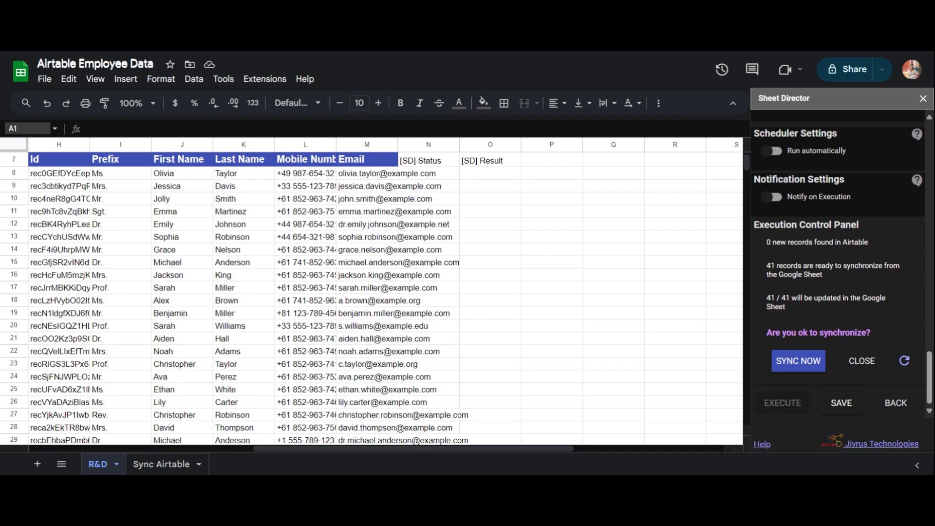
left_click(786, 370)
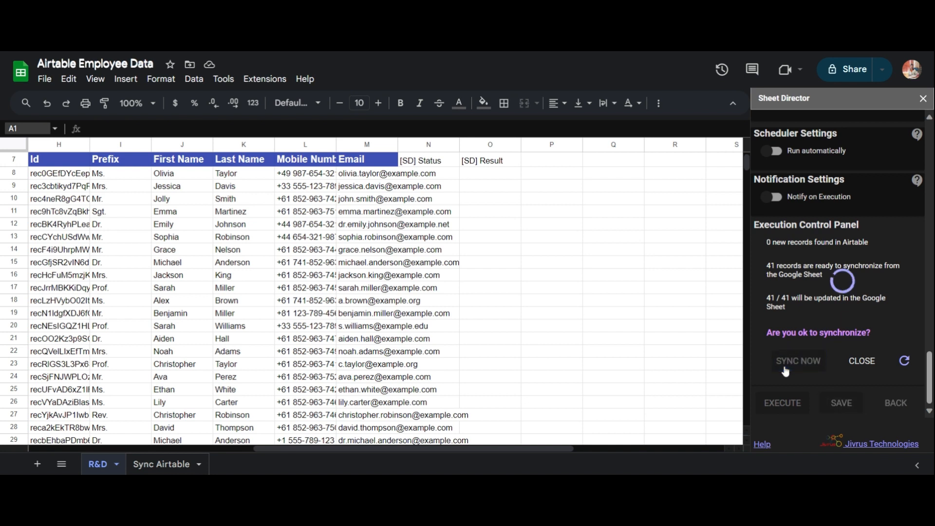